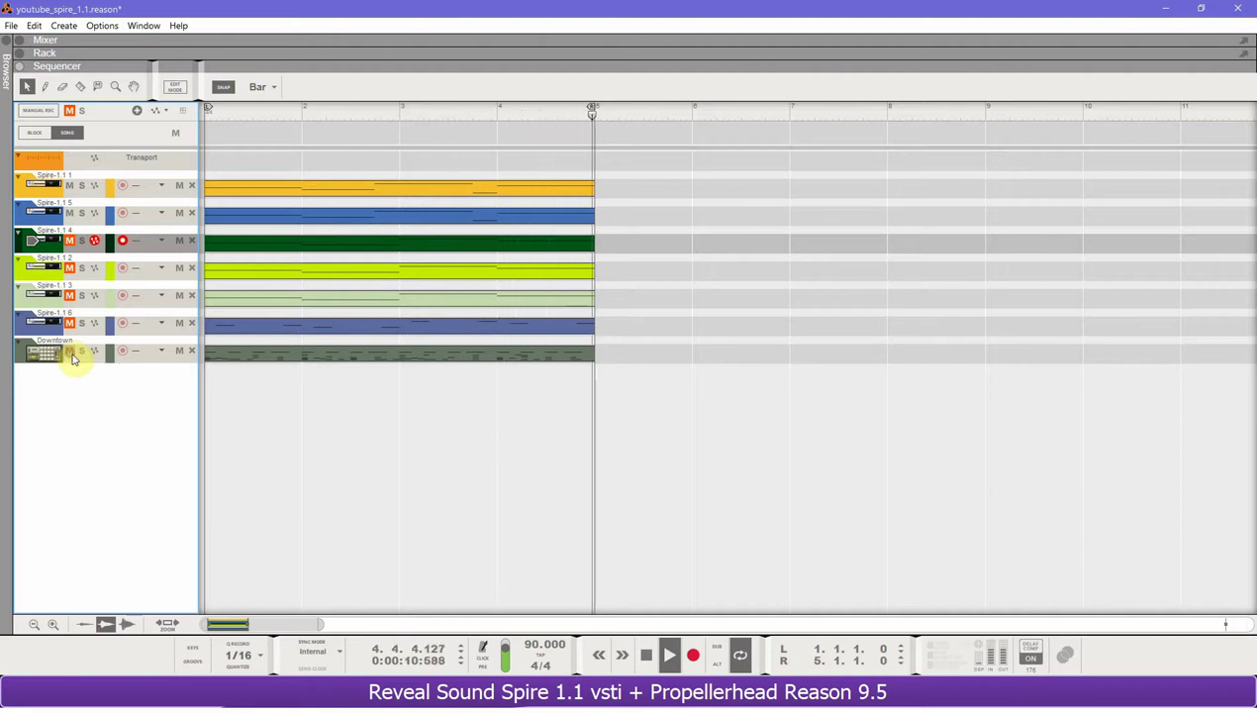
# - Unmute the Downtown, Spire-1.1 4, Spire-1.1 2, Spire-1.1 3 and Spire-1.1 6 tracks during playback, briefly muting Downtown again for comparison
pyautogui.click(70, 355)
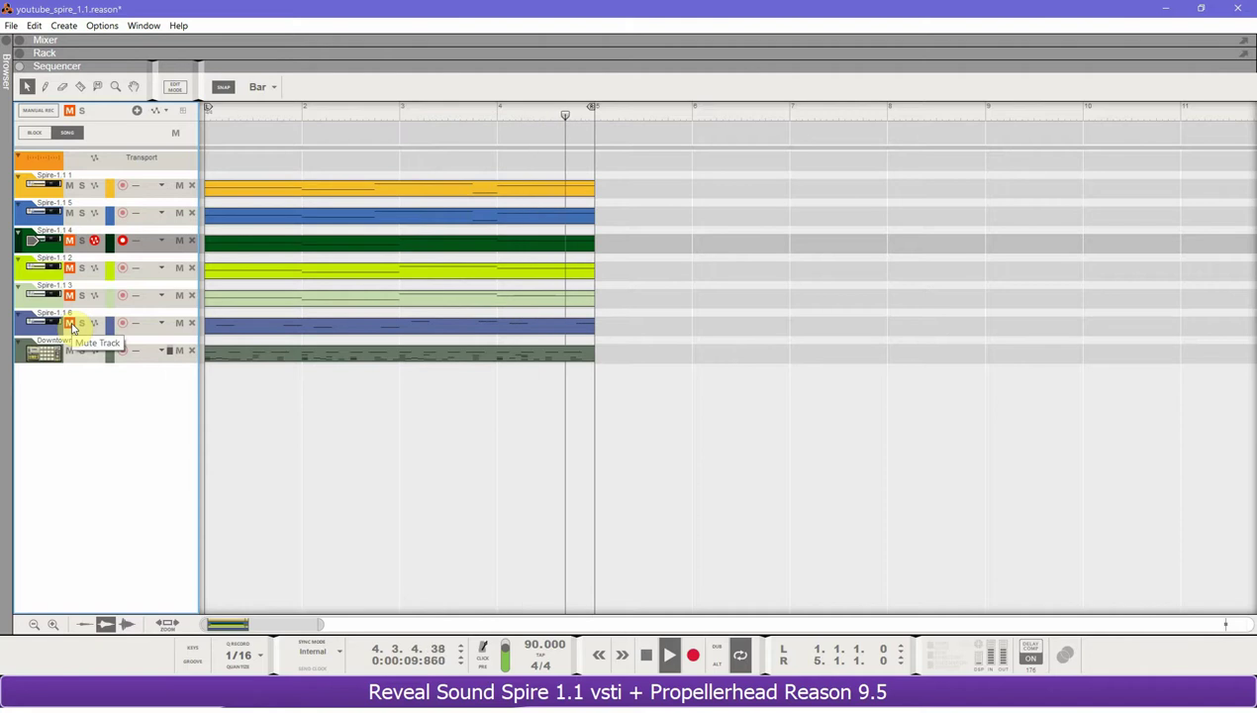
pyautogui.click(71, 245)
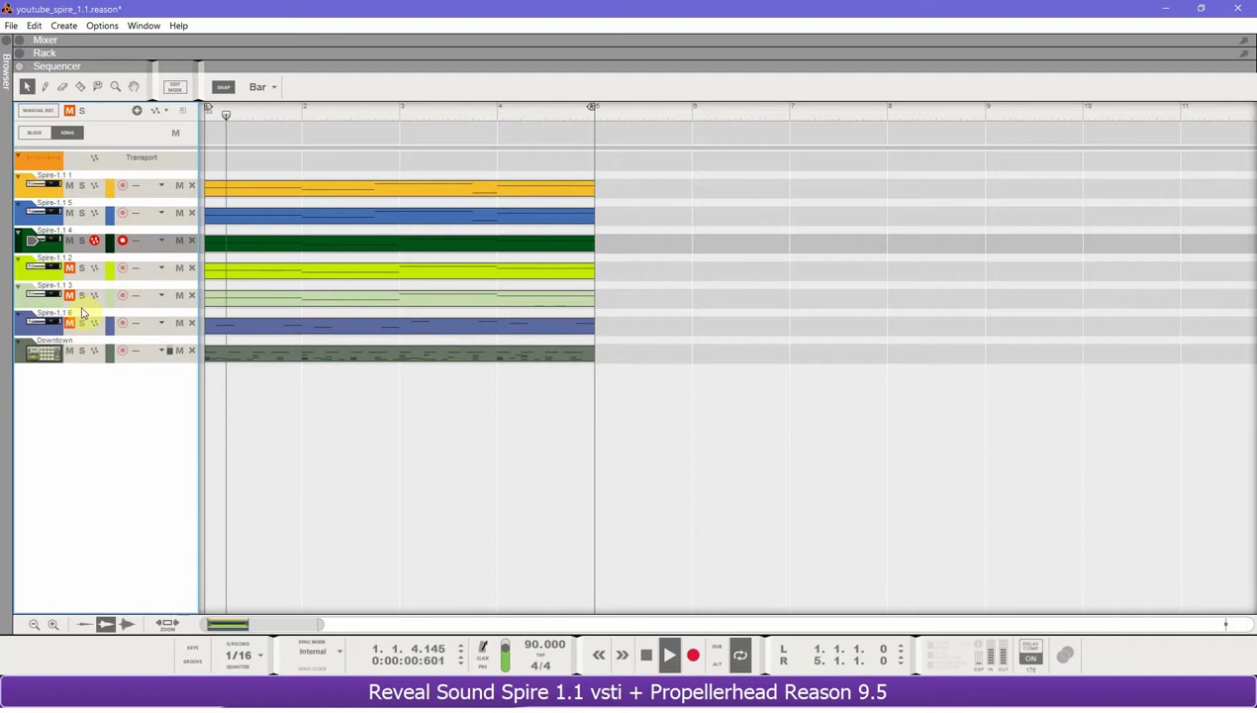
pyautogui.click(68, 269)
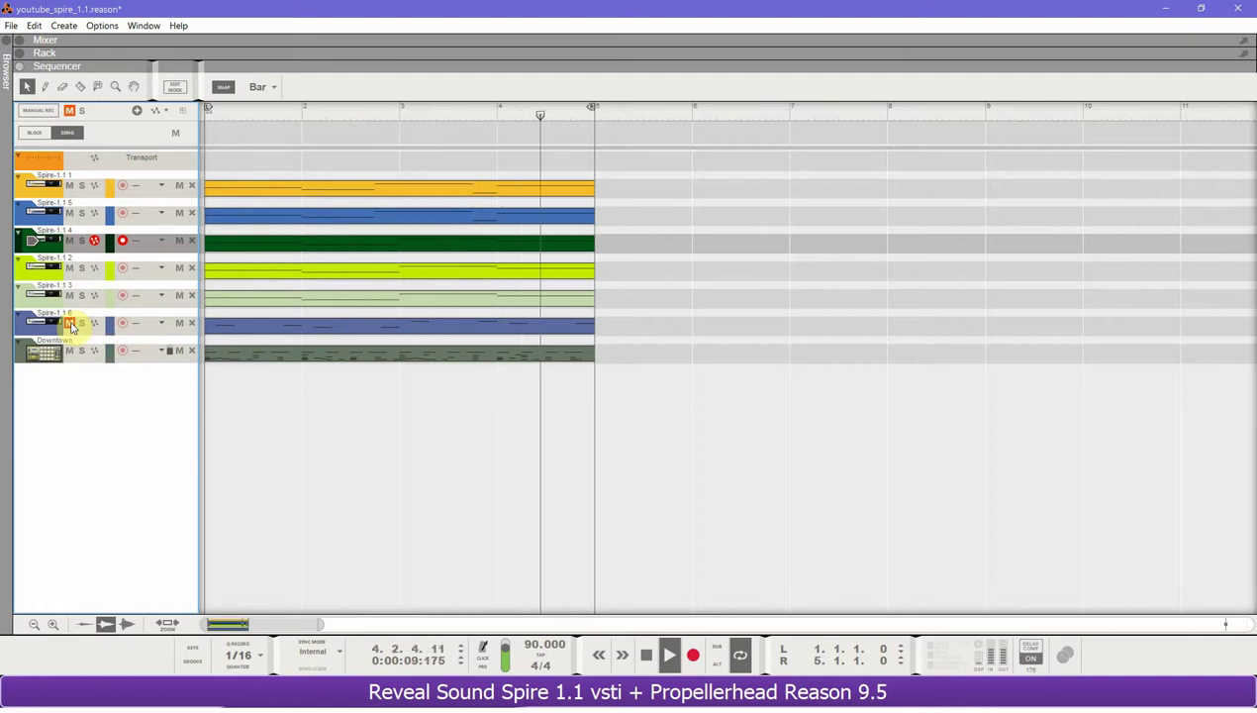
pyautogui.click(71, 324)
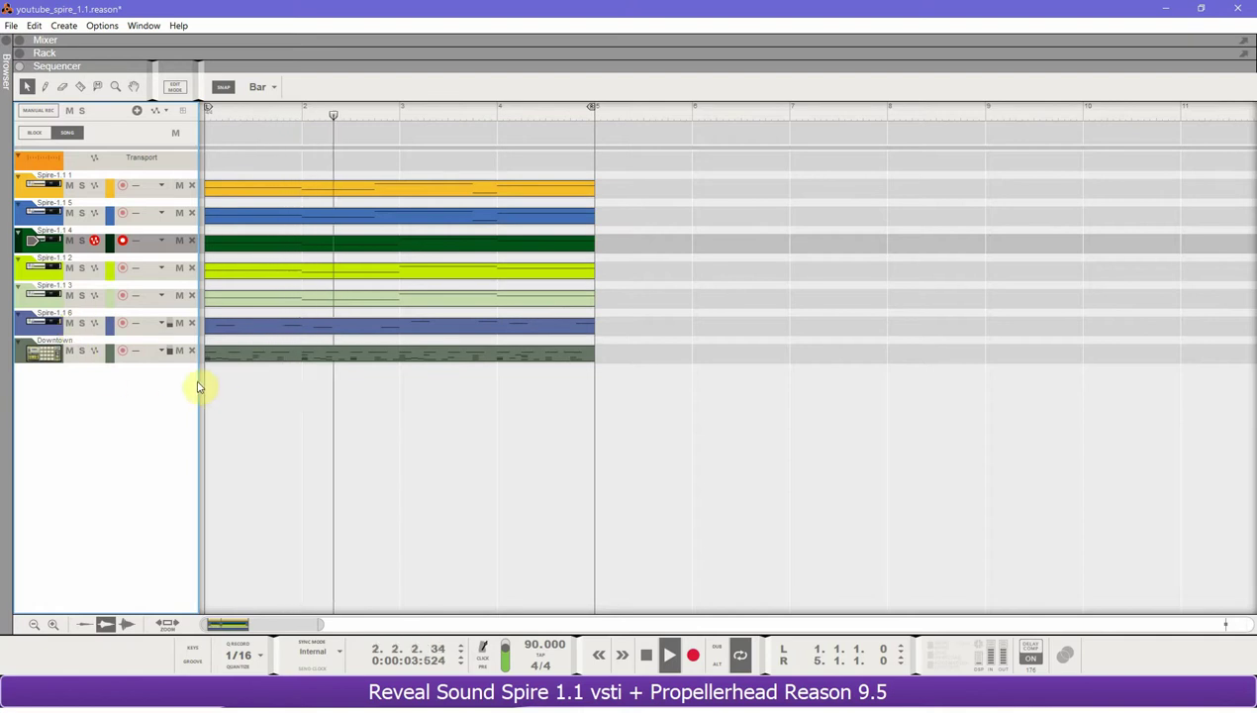
pyautogui.click(69, 352)
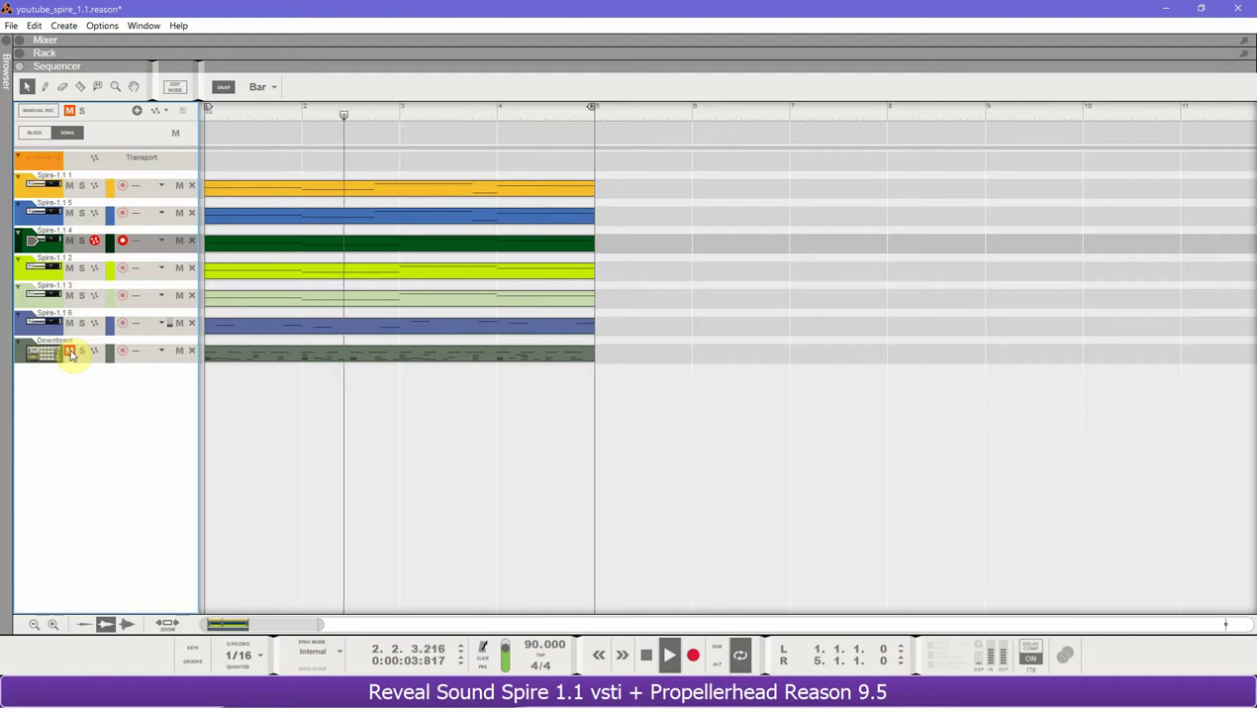
pyautogui.click(71, 350)
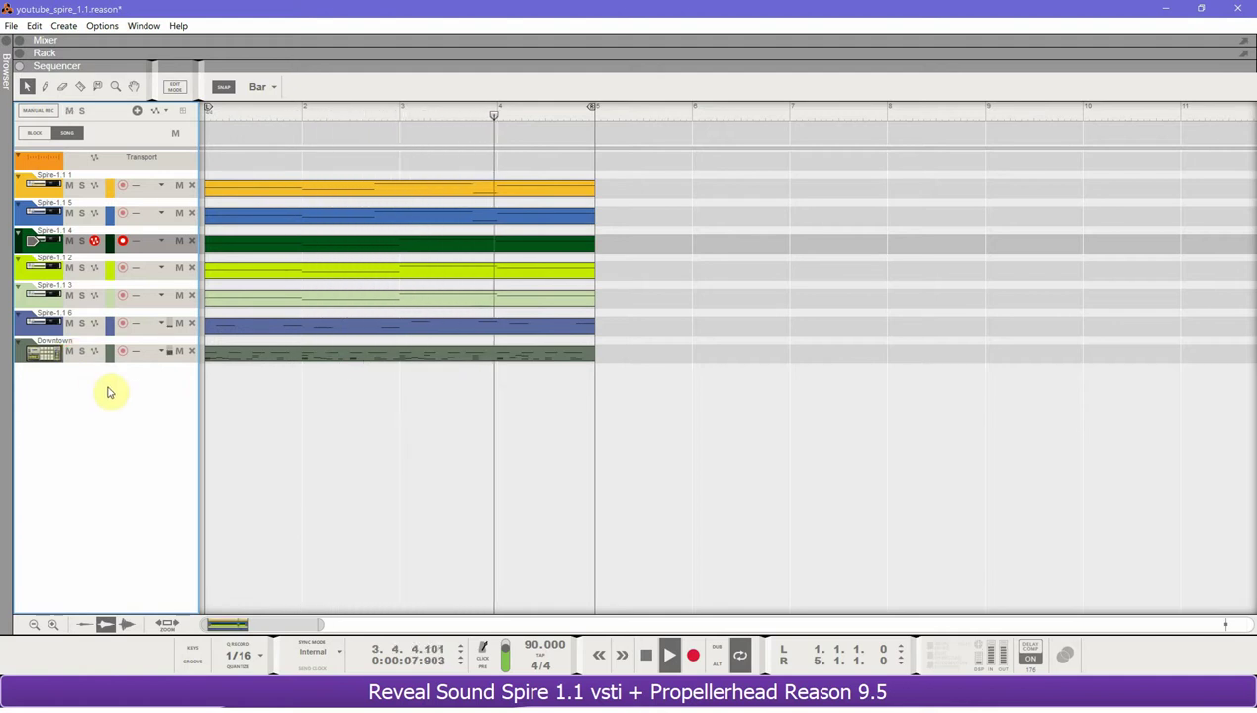
# - Solo the Spire-1.1 1 channel in the rack and compare its sound with Dual Arpeggio off and on
pyautogui.press('F6')
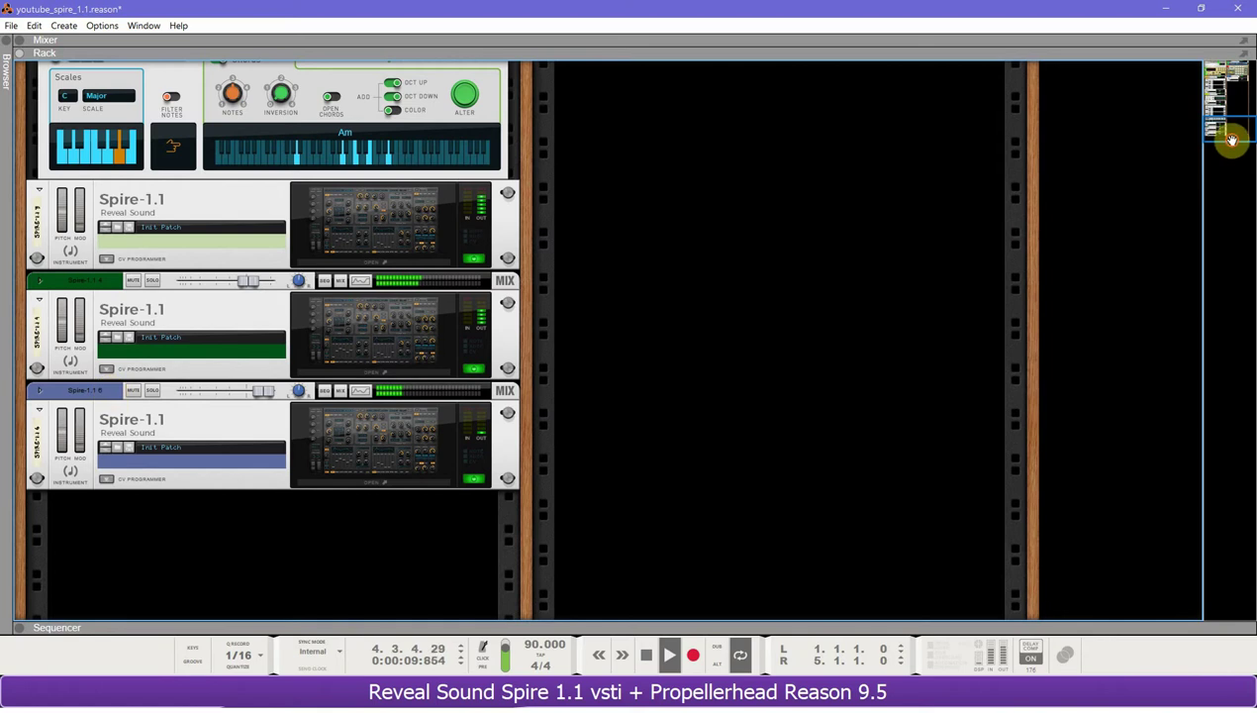
pyautogui.moveTo(1232, 141); pyautogui.dragTo(1215, 108)
pyautogui.click(156, 172)
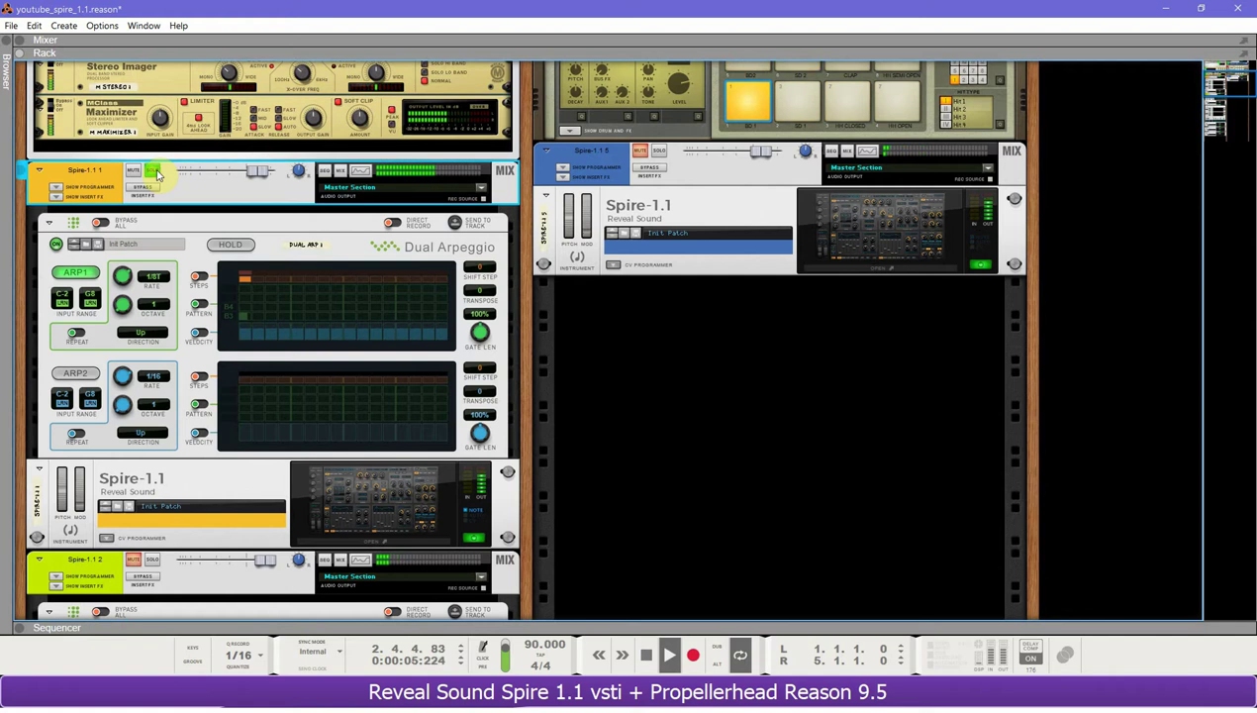
pyautogui.click(55, 244)
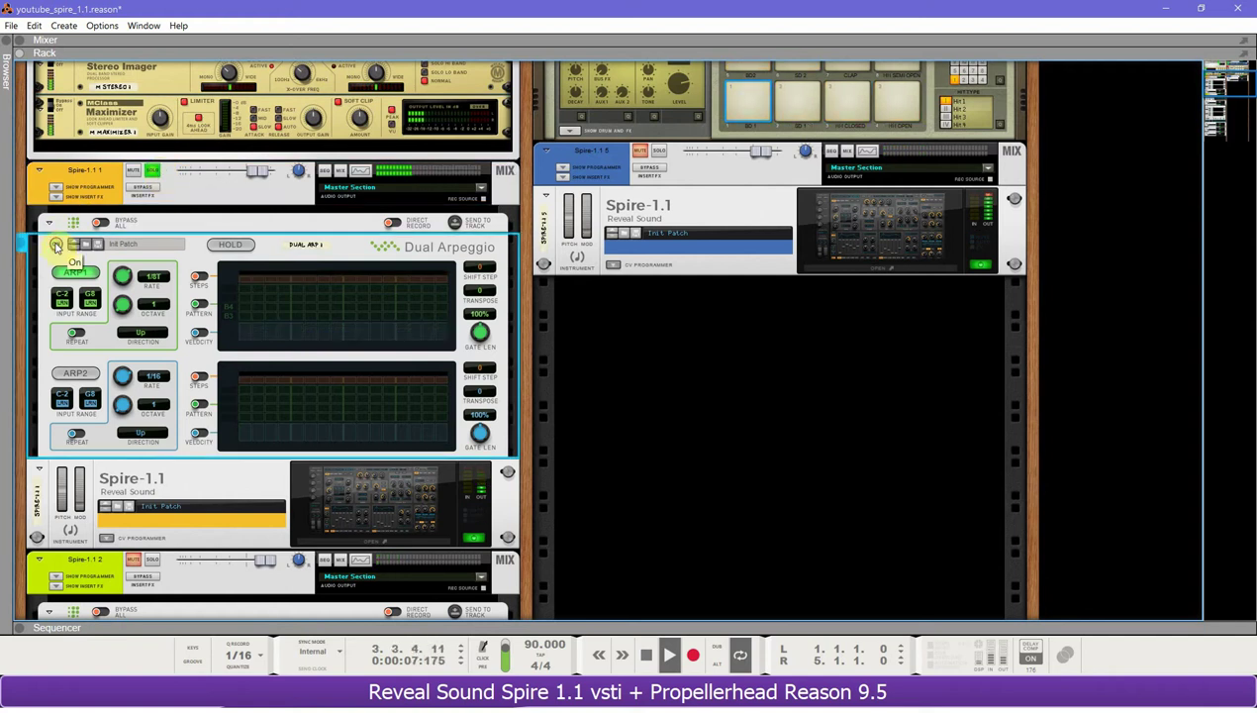
pyautogui.click(56, 244)
# - Examine Spire-1.1 1's Spectrum EQ and synth panel, closing both and clearing the channel's solo
pyautogui.click(359, 178)
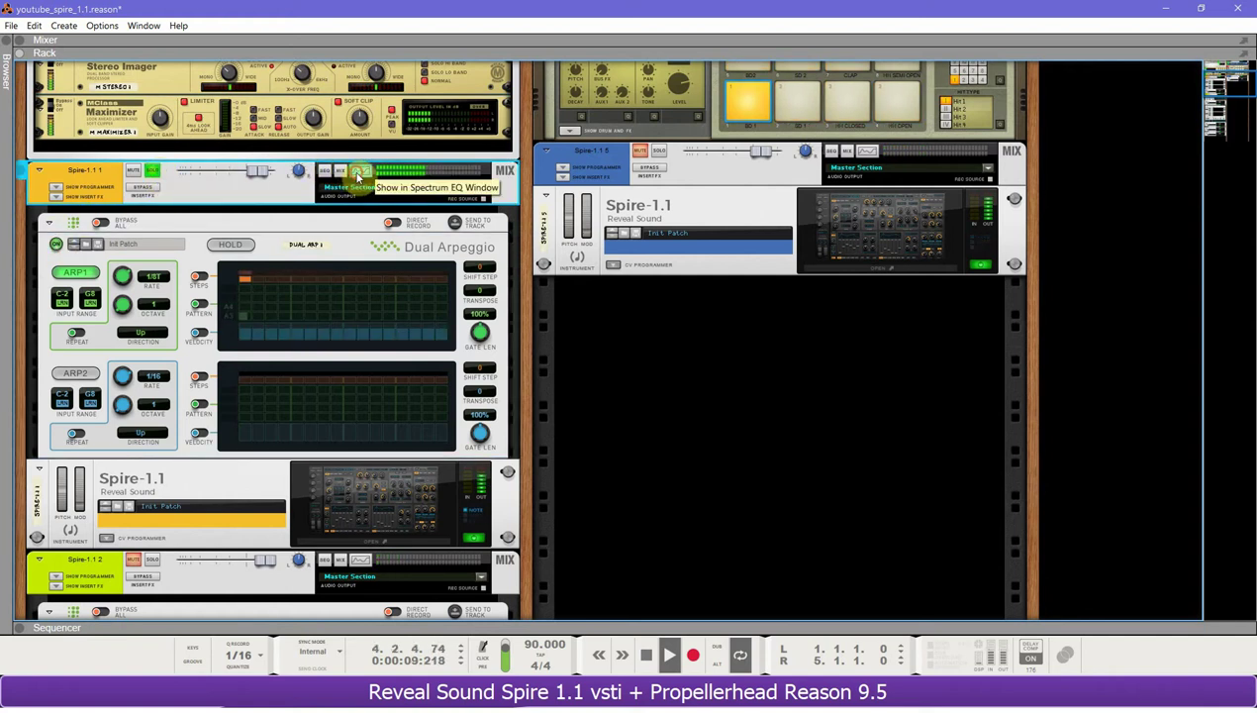
pyautogui.click(359, 178)
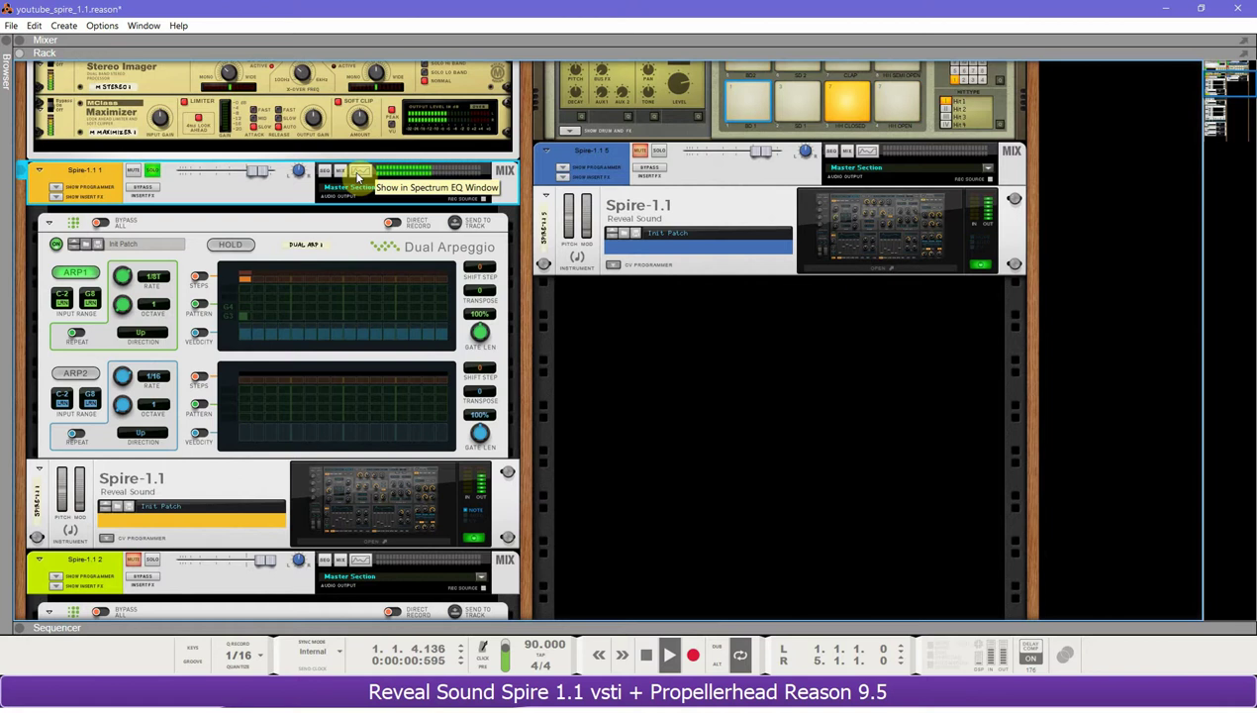
pyautogui.scroll(-2, 363, 200)
pyautogui.doubleClick(416, 468)
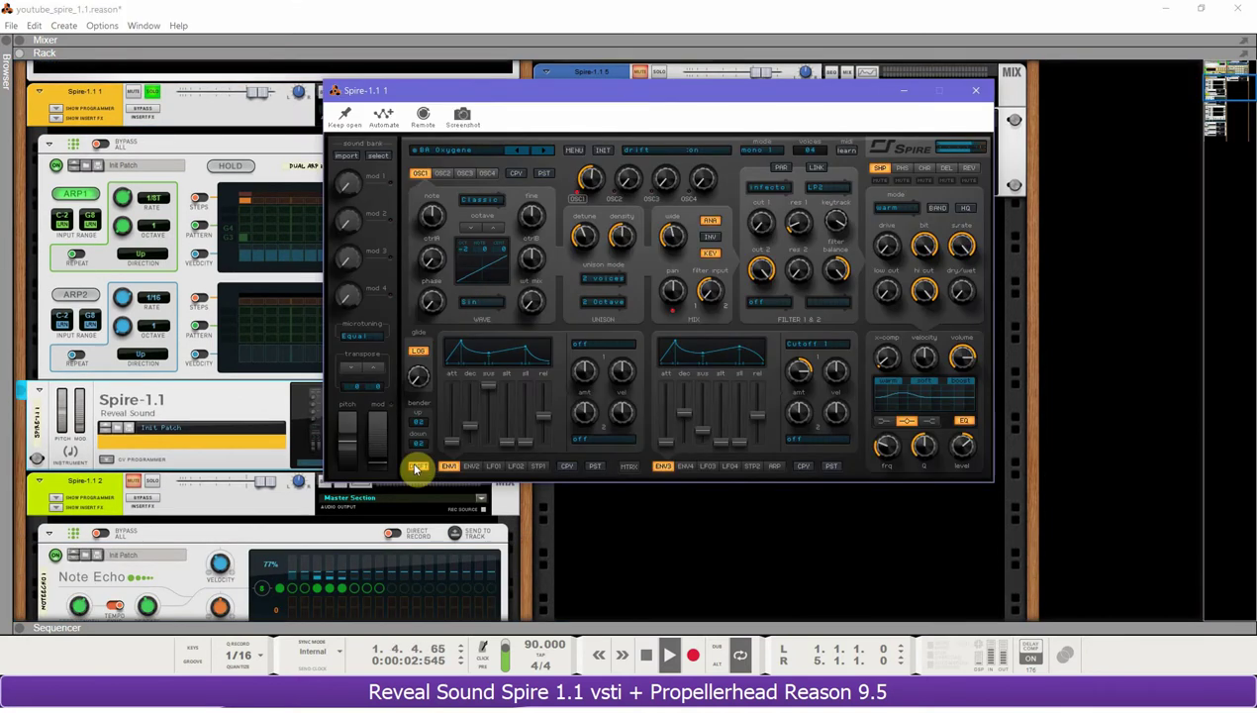
pyautogui.click(976, 91)
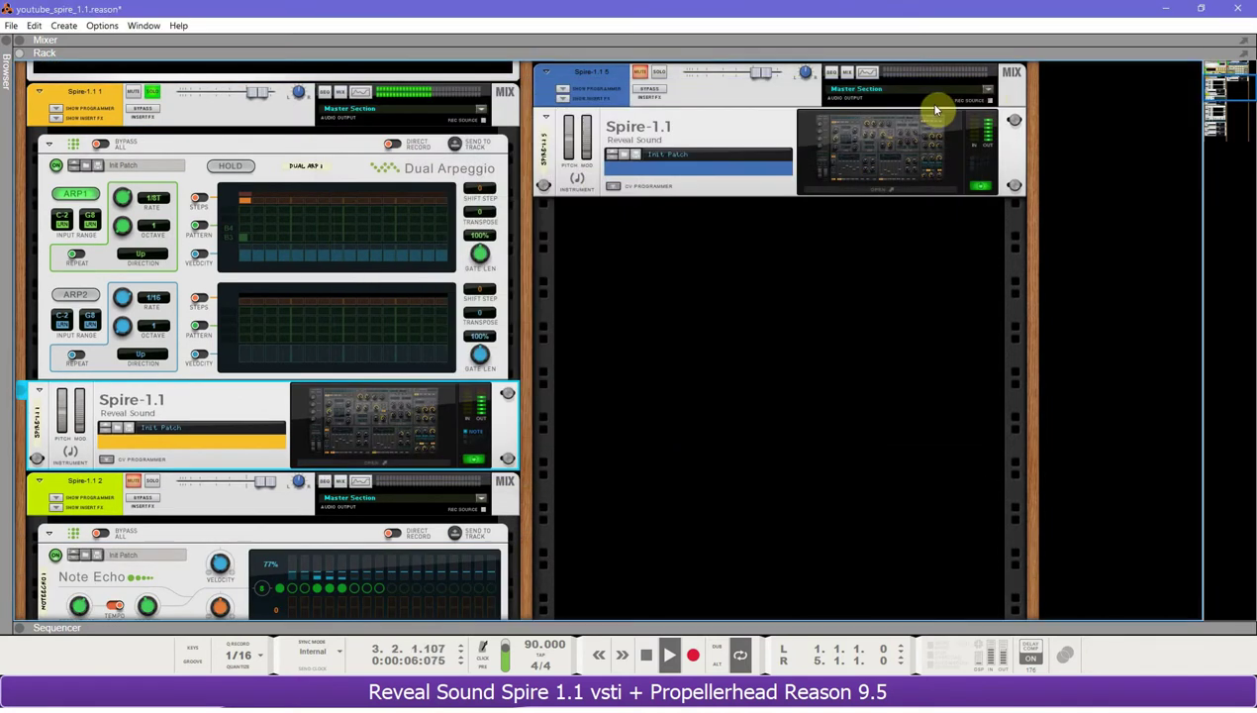
pyautogui.click(158, 121)
# - Solo the Spire-1.1 2 channel and examine its curve in the Spectrum EQ window
pyautogui.scroll(-5, 154, 287)
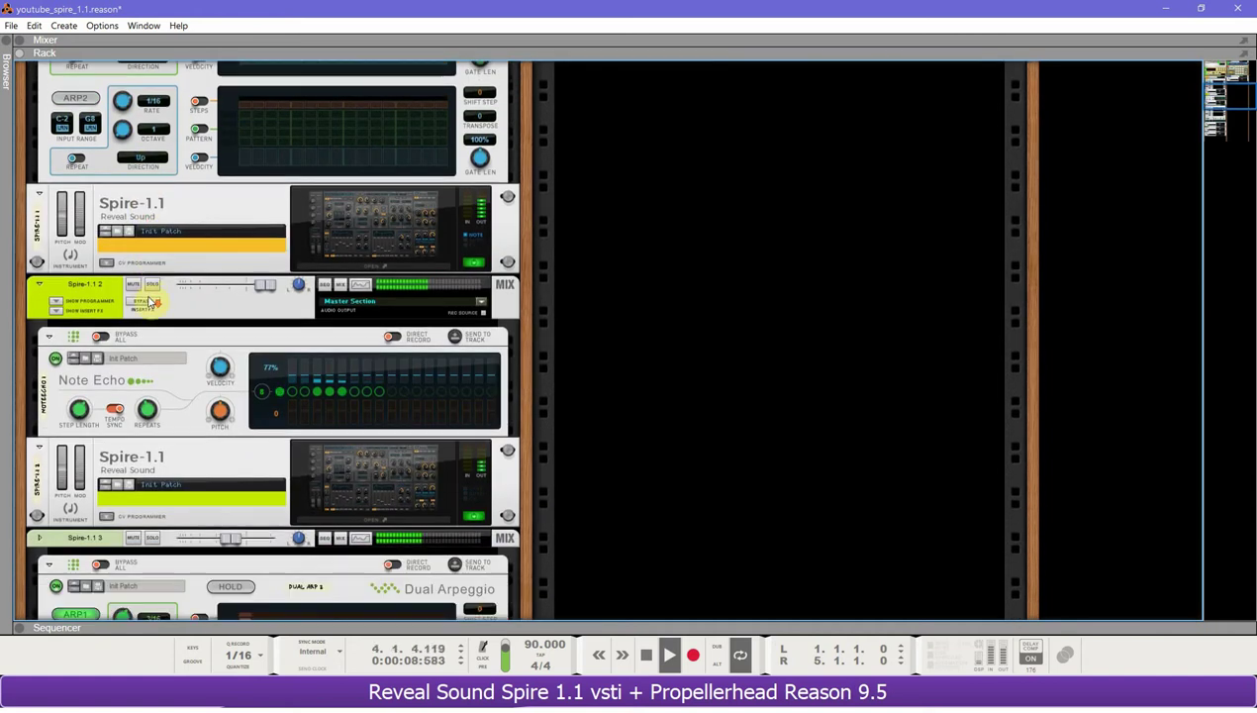
pyautogui.click(152, 285)
pyautogui.scroll(-2, 166, 288)
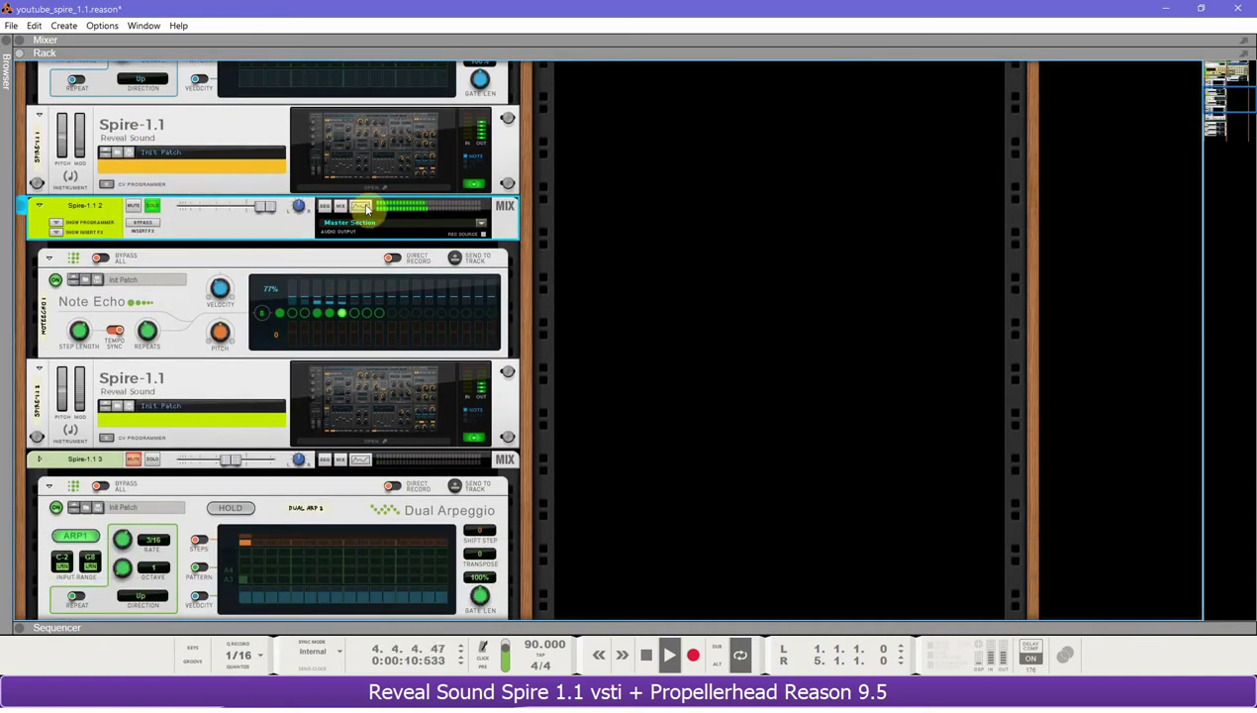
pyautogui.click(365, 208)
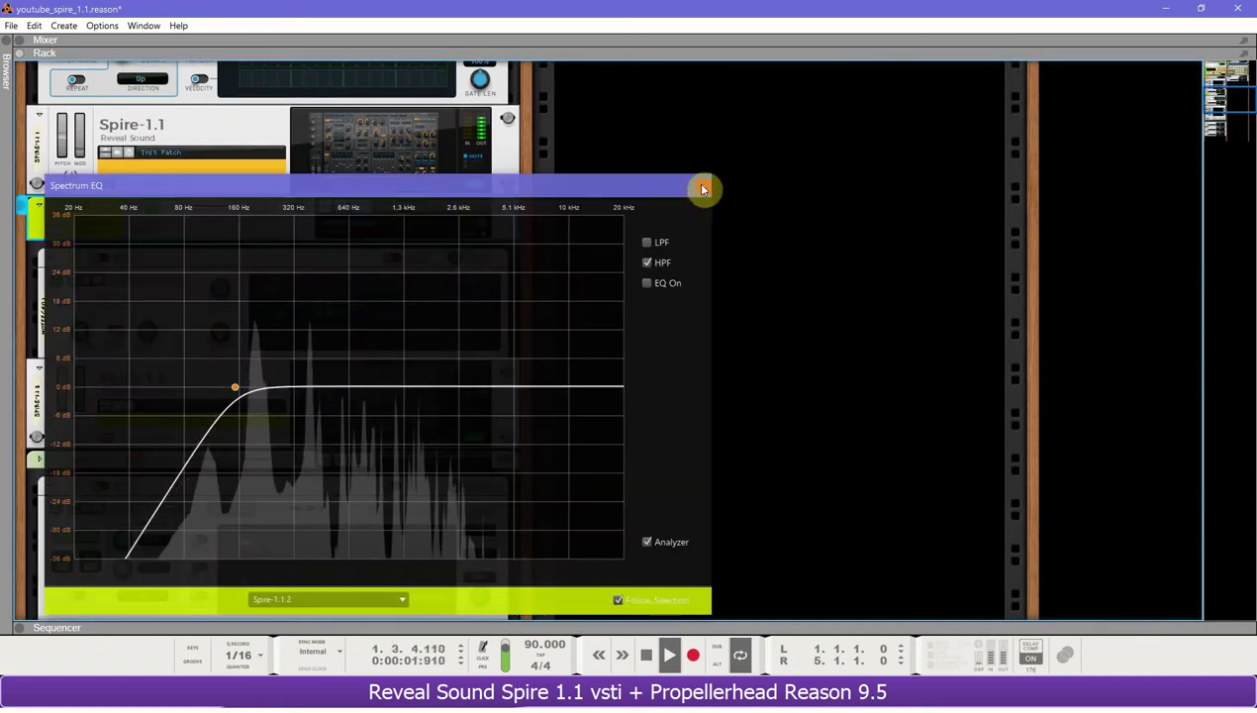
pyautogui.click(703, 188)
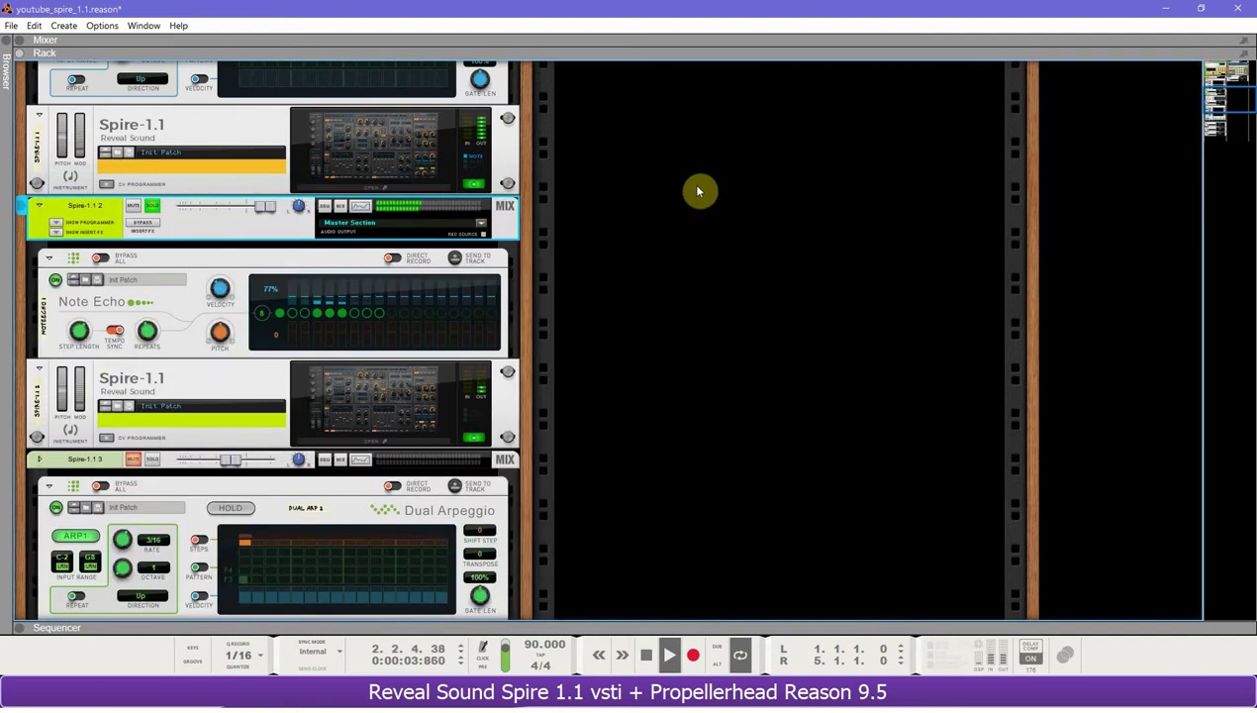
# - Compare Spire-1.1 2 with Note Echo off and on, and examine its synth panel before clearing the solo
pyautogui.click(54, 283)
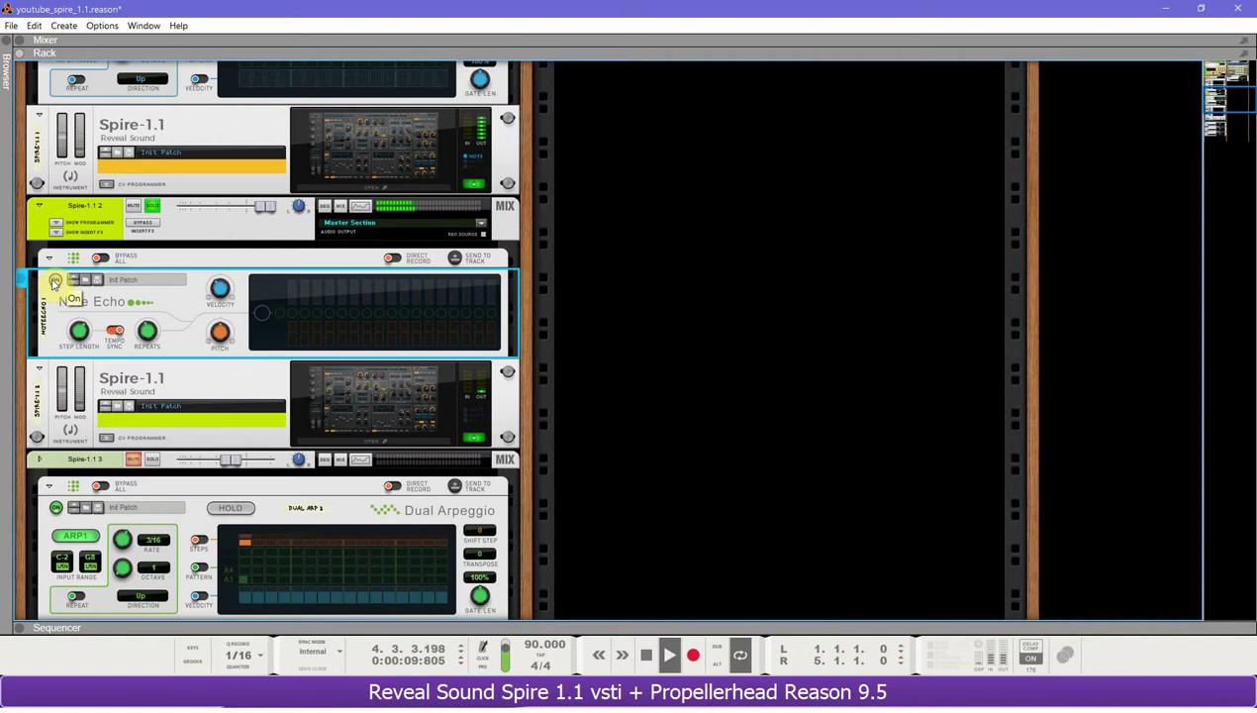
pyautogui.doubleClick(313, 445)
pyautogui.click(917, 220)
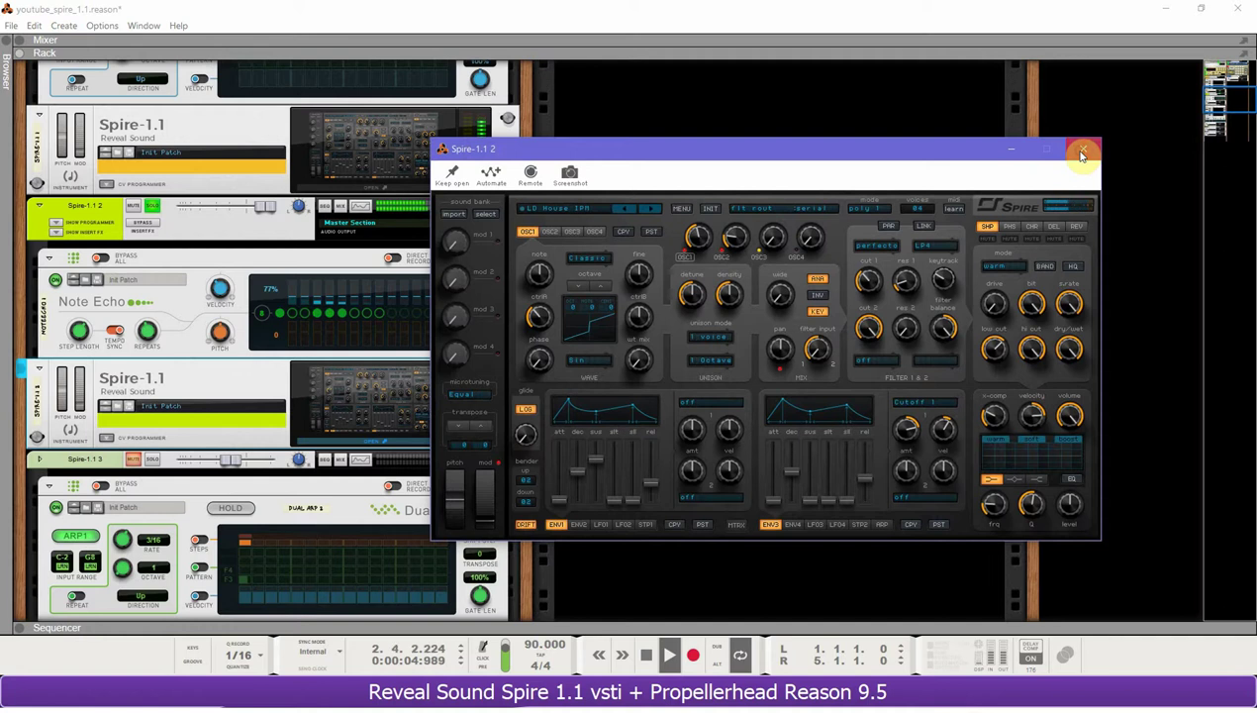
pyautogui.click(1082, 151)
pyautogui.click(160, 206)
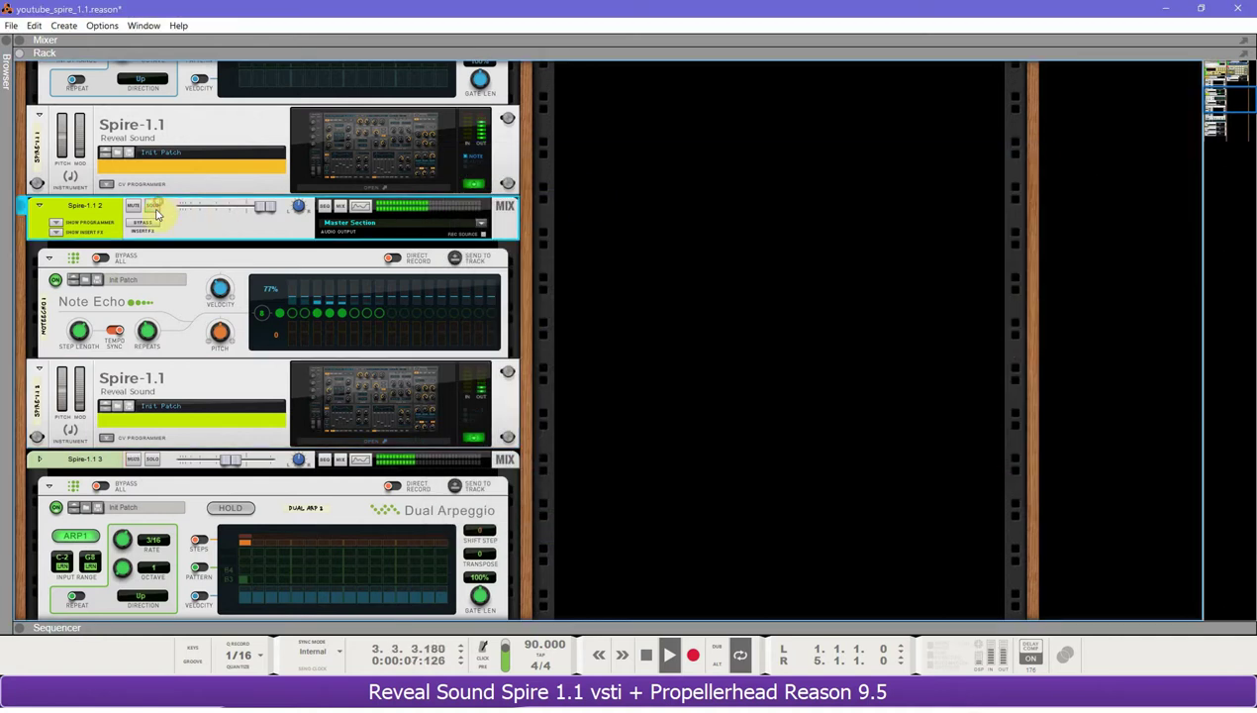
# - Solo the Spire-1.1 3 channel and examine its Spectrum EQ curve with the window moved clear of the devices
pyautogui.scroll(-3, 168, 247)
pyautogui.click(163, 304)
pyautogui.scroll(-2, 360, 272)
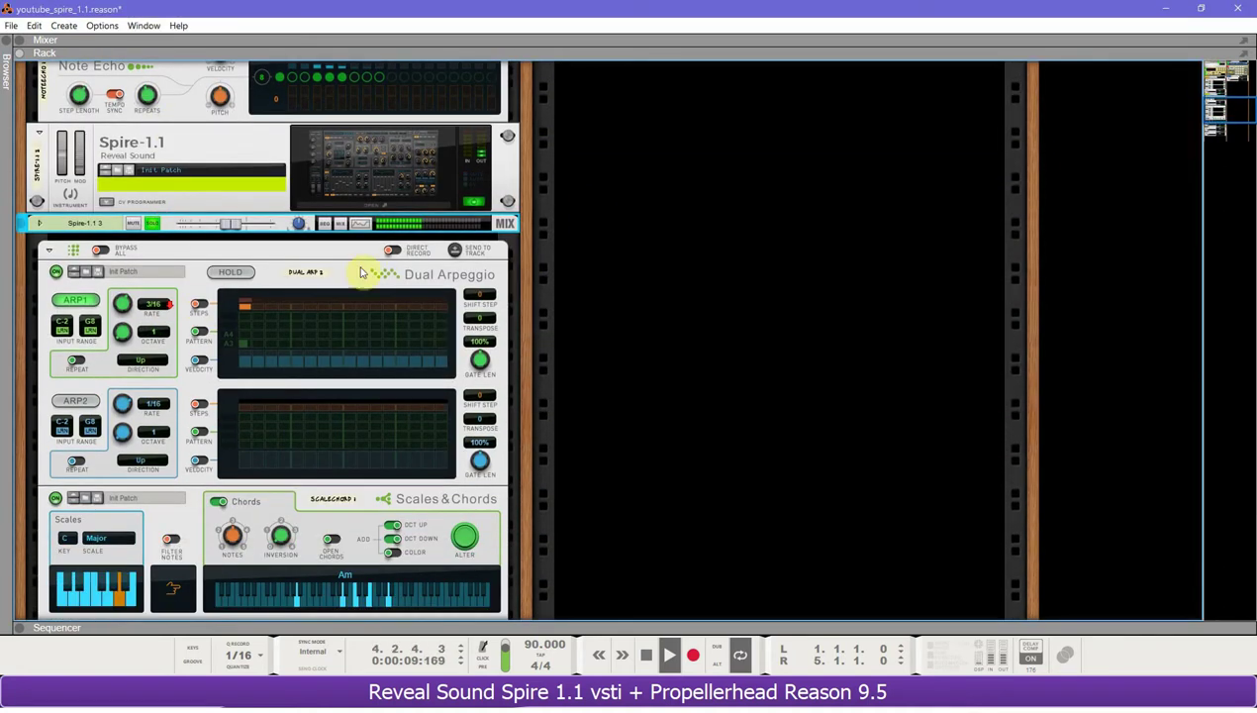
pyautogui.click(361, 226)
pyautogui.moveTo(406, 193); pyautogui.dragTo(887, 153)
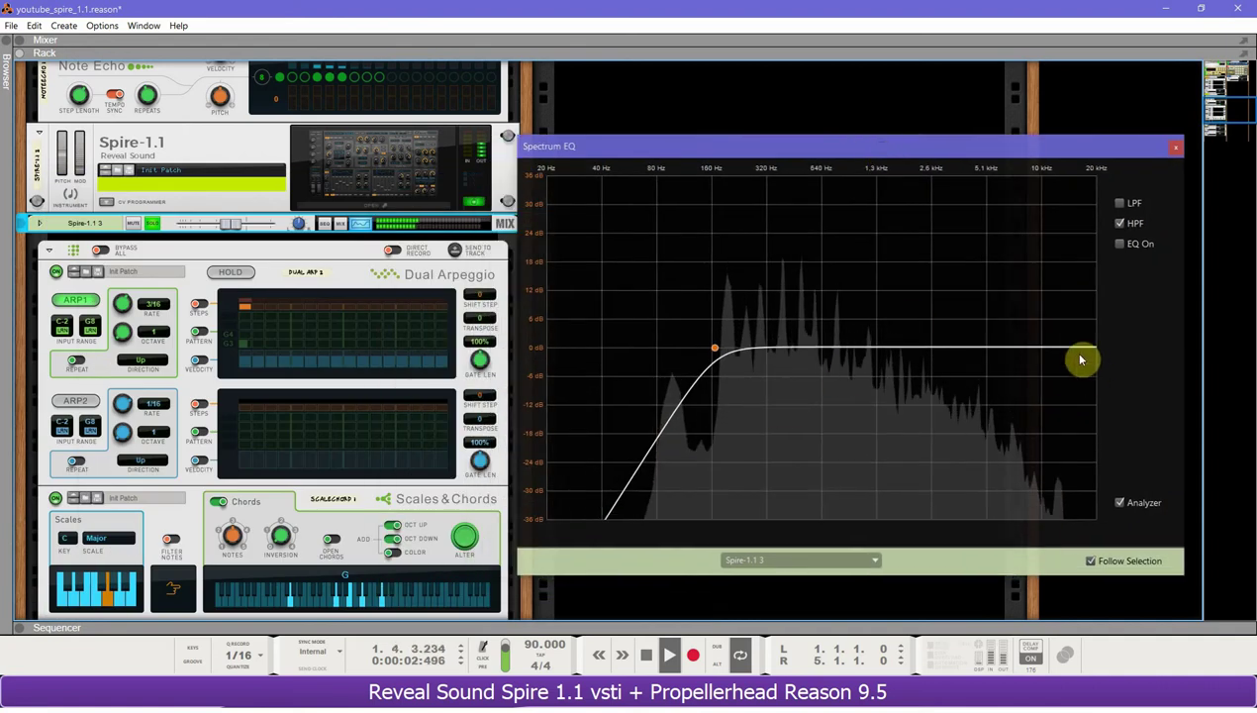
pyautogui.click(1175, 146)
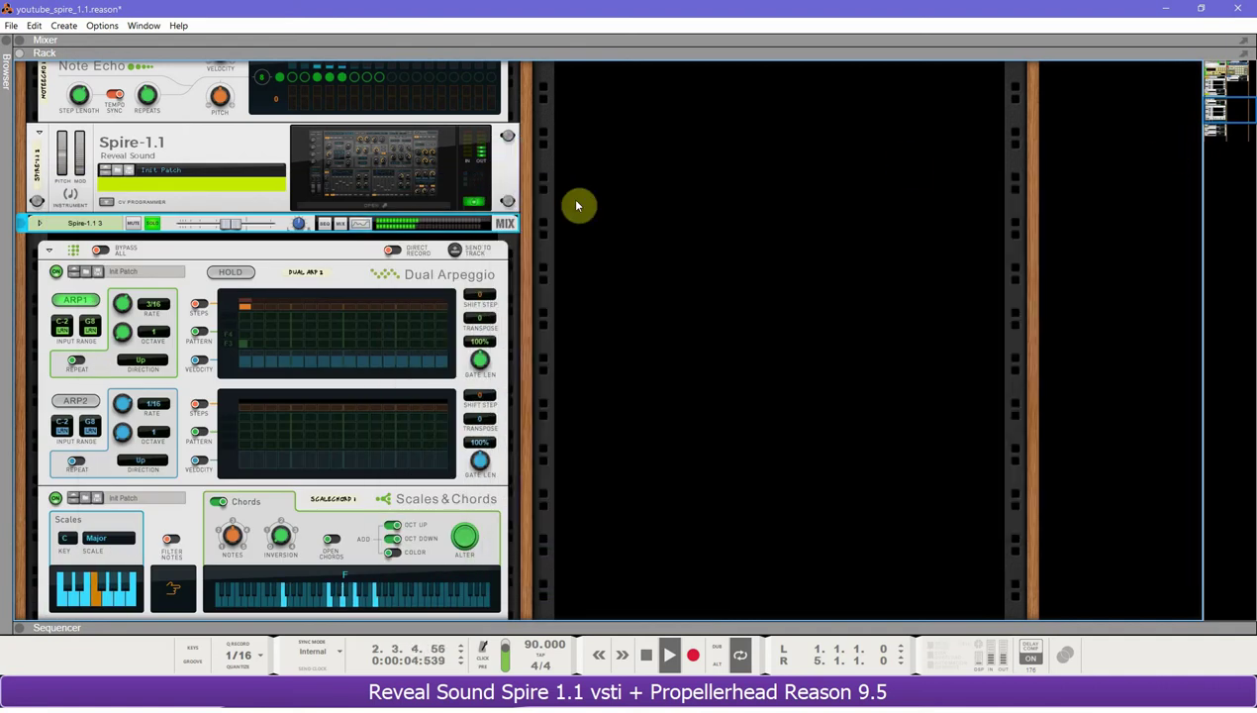
# - Compare Spire-1.1 3 with its Dual Arpeggio and its Scales & Chords players each switched off and on
pyautogui.click(57, 272)
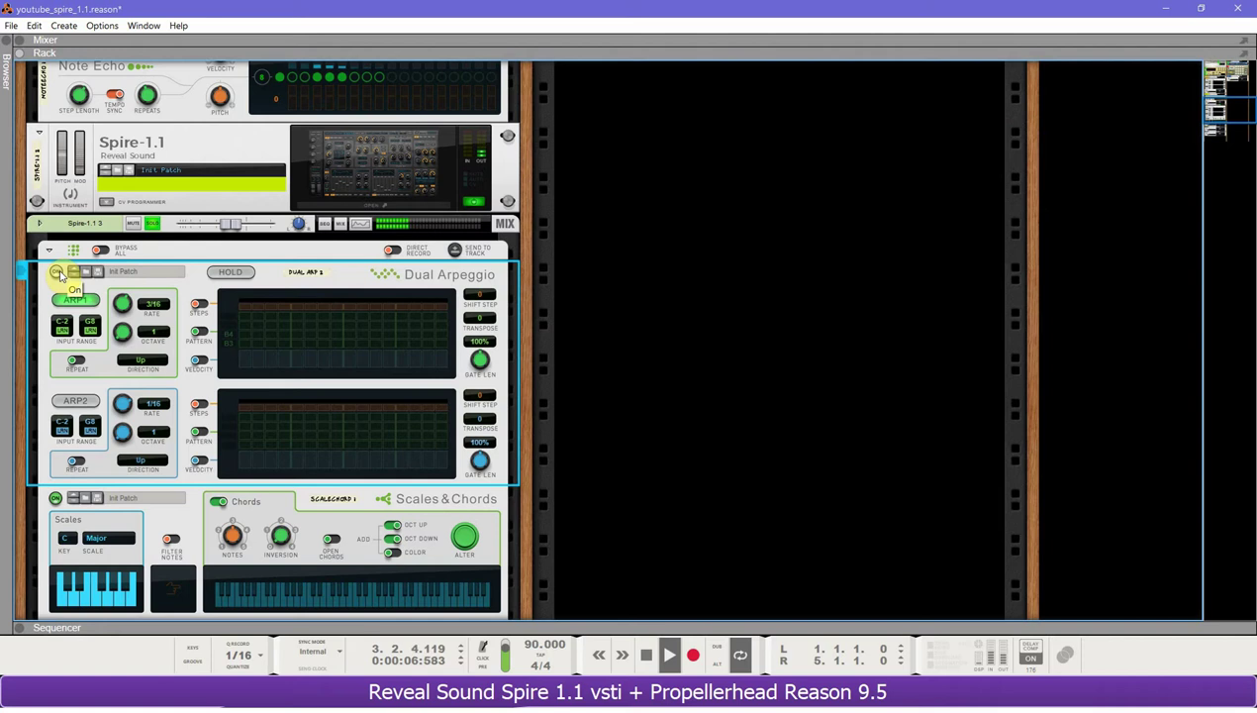
pyautogui.click(58, 272)
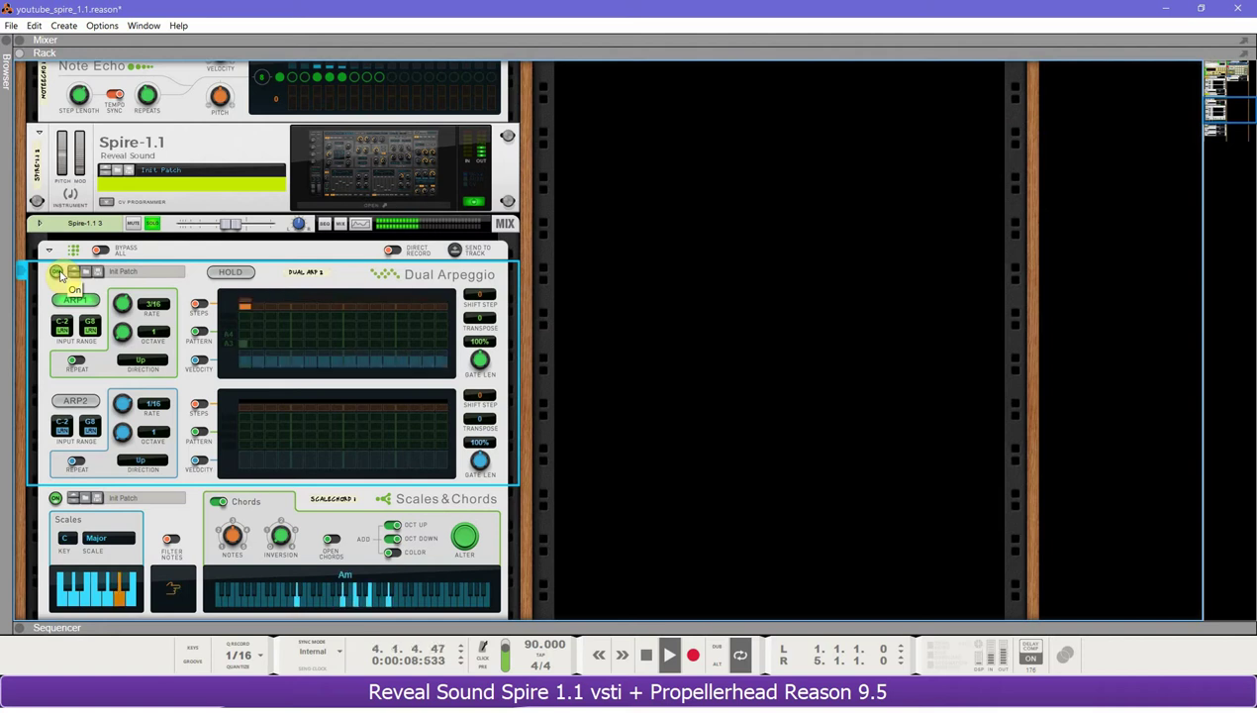
pyautogui.scroll(-3, 59, 275)
pyautogui.click(55, 382)
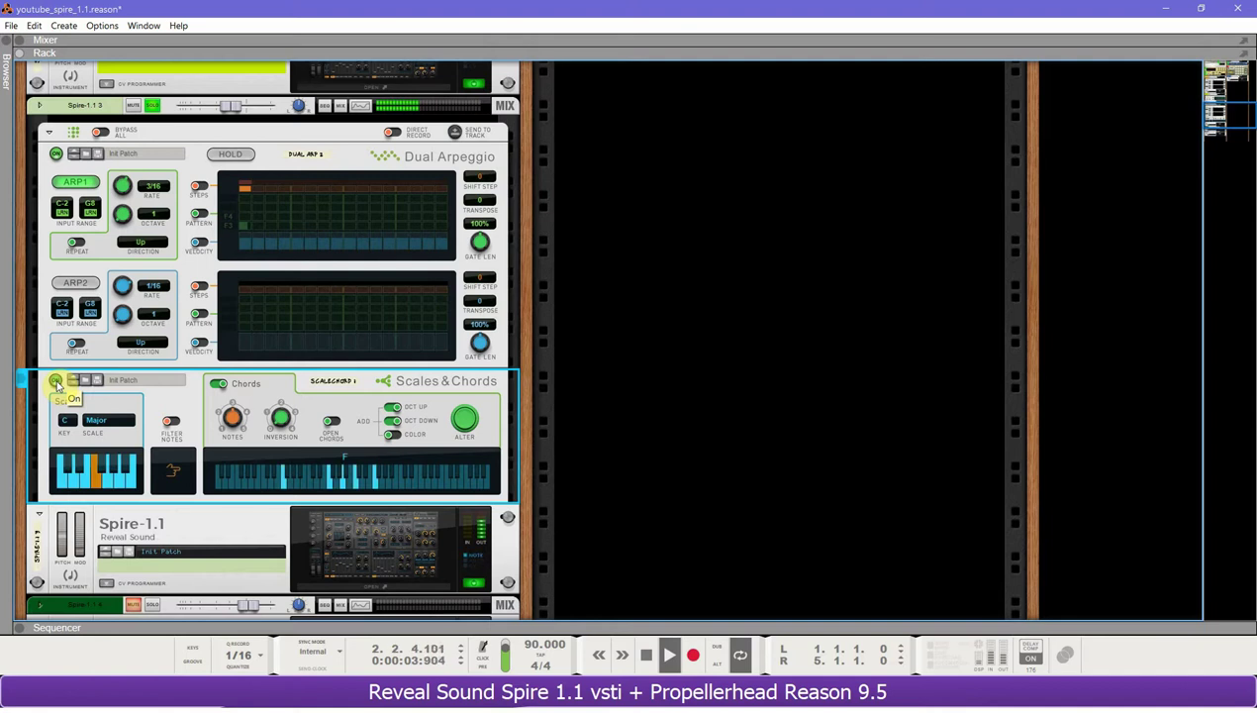
# - Examine the Spire-1.1 3 synth panel, close it and clear the channel's solo
pyautogui.scroll(-3, 57, 386)
pyautogui.click(322, 472)
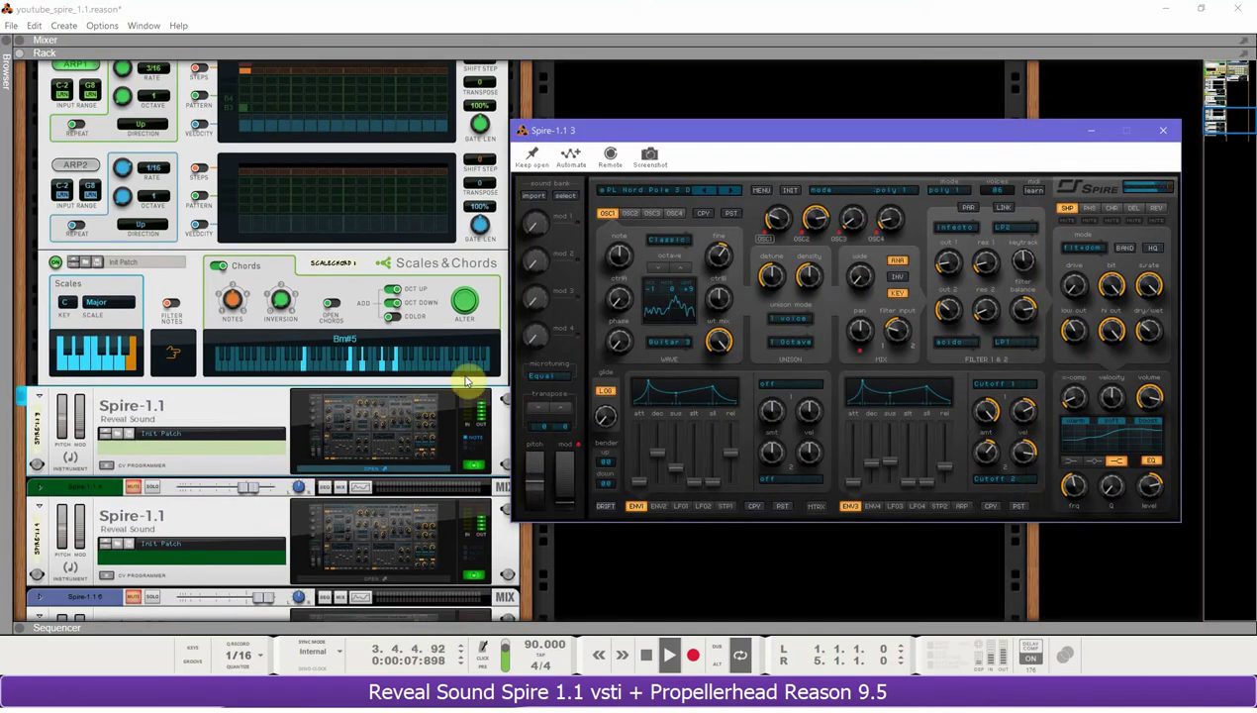
pyautogui.click(1175, 129)
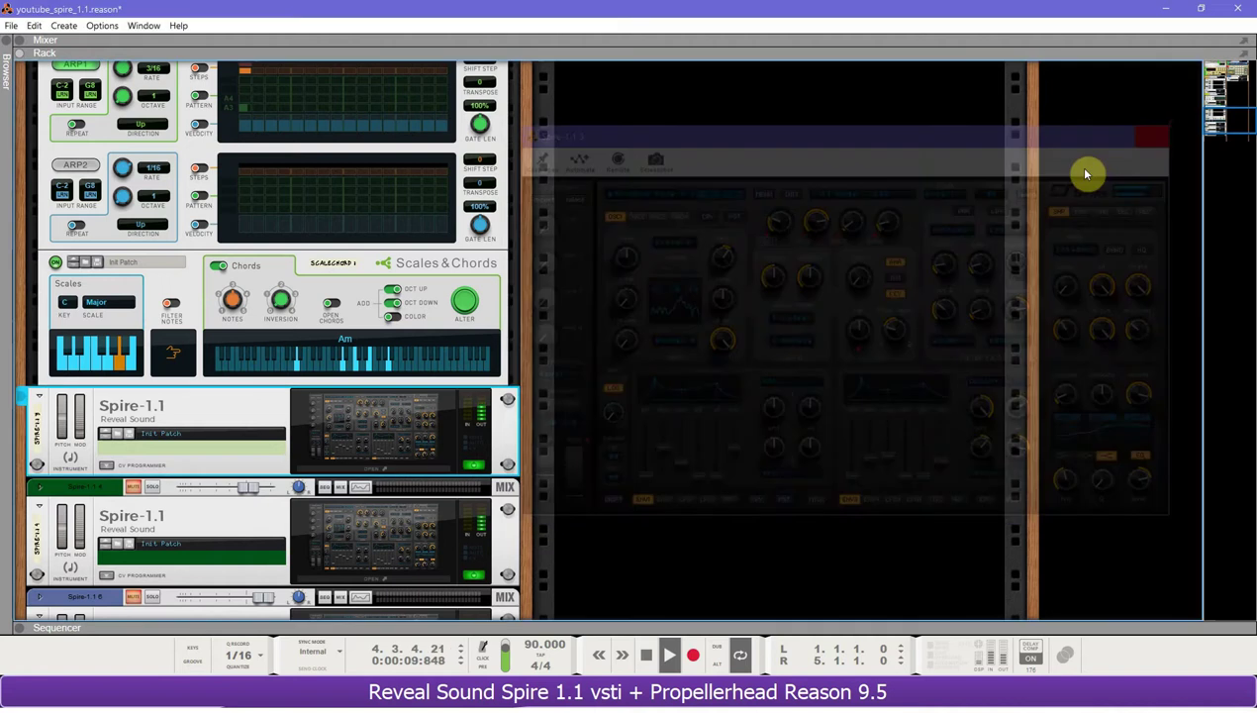
pyautogui.scroll(5, 214, 198)
pyautogui.click(162, 185)
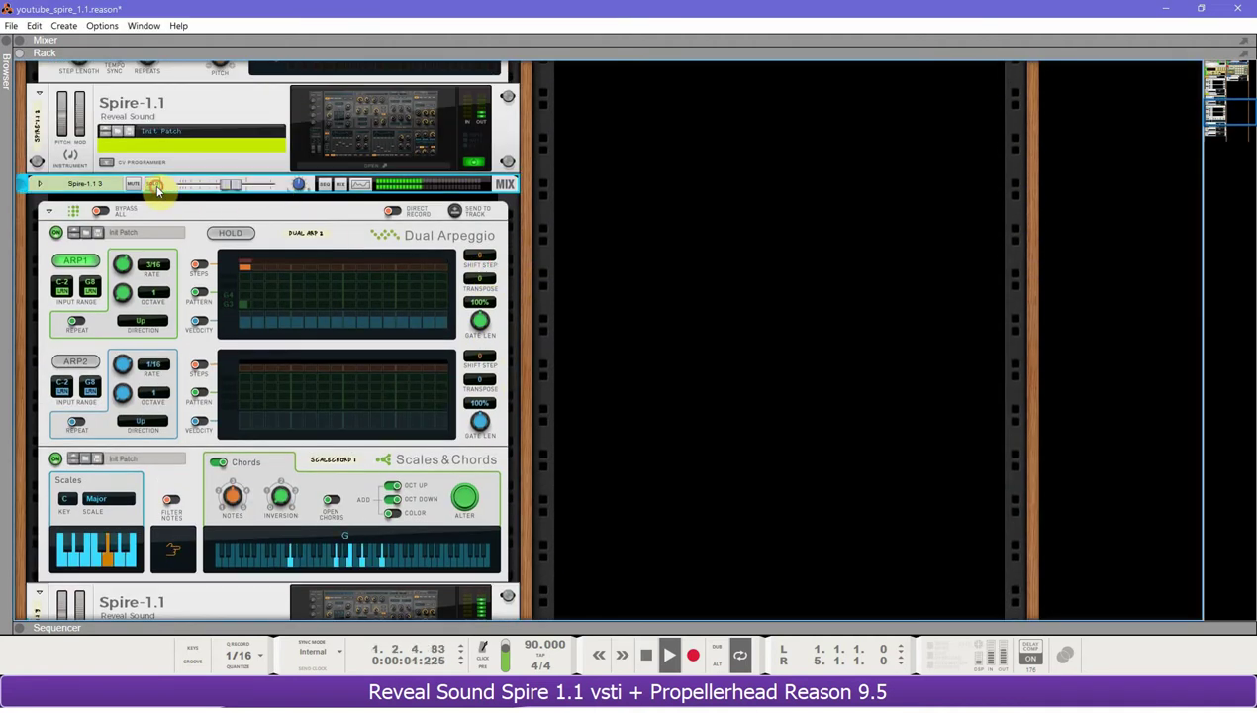
# - Solo the Spire-1.1 4 channel and examine its Spectrum EQ curve, including the high-pass filter point
pyautogui.scroll(-9, 188, 331)
pyautogui.scroll(-1, 186, 330)
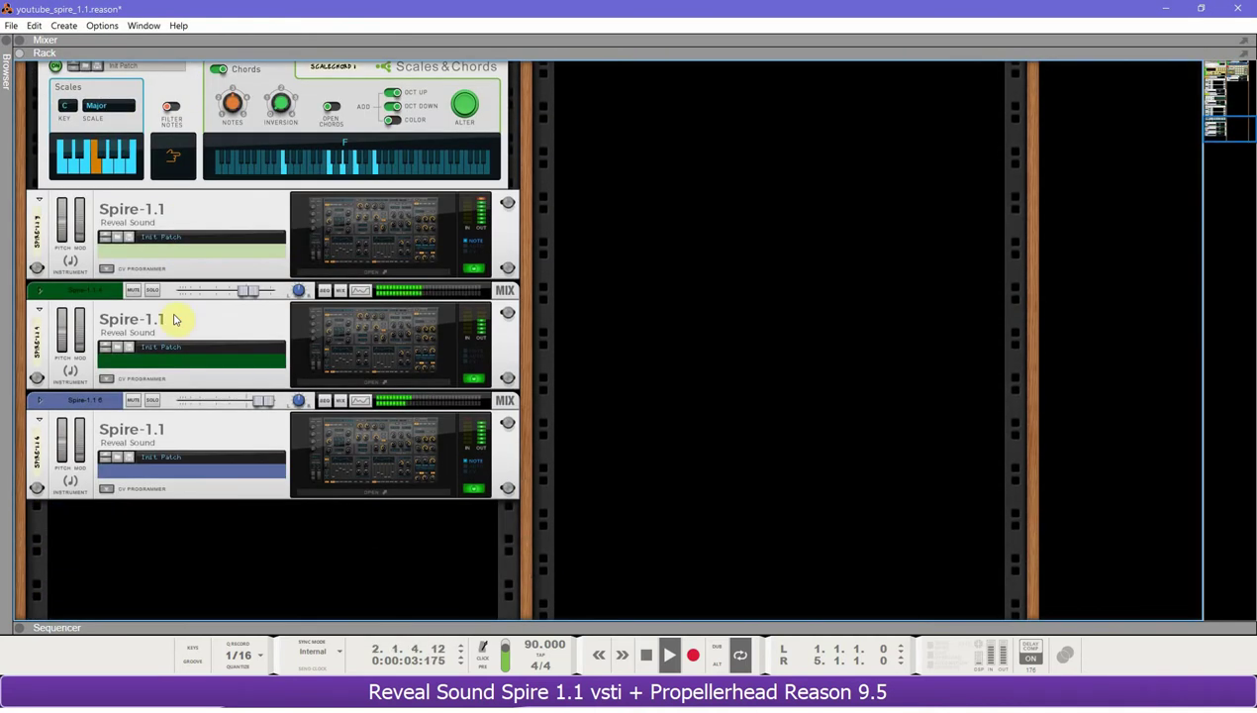
pyautogui.click(154, 291)
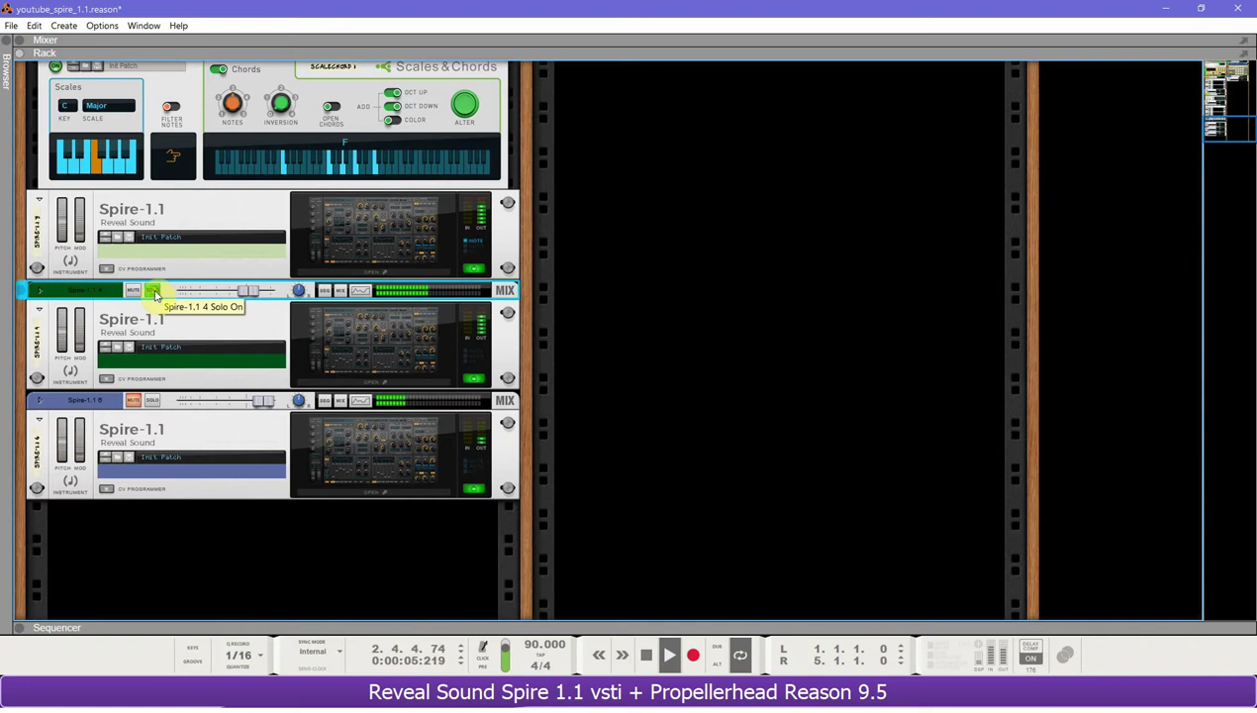
pyautogui.click(364, 293)
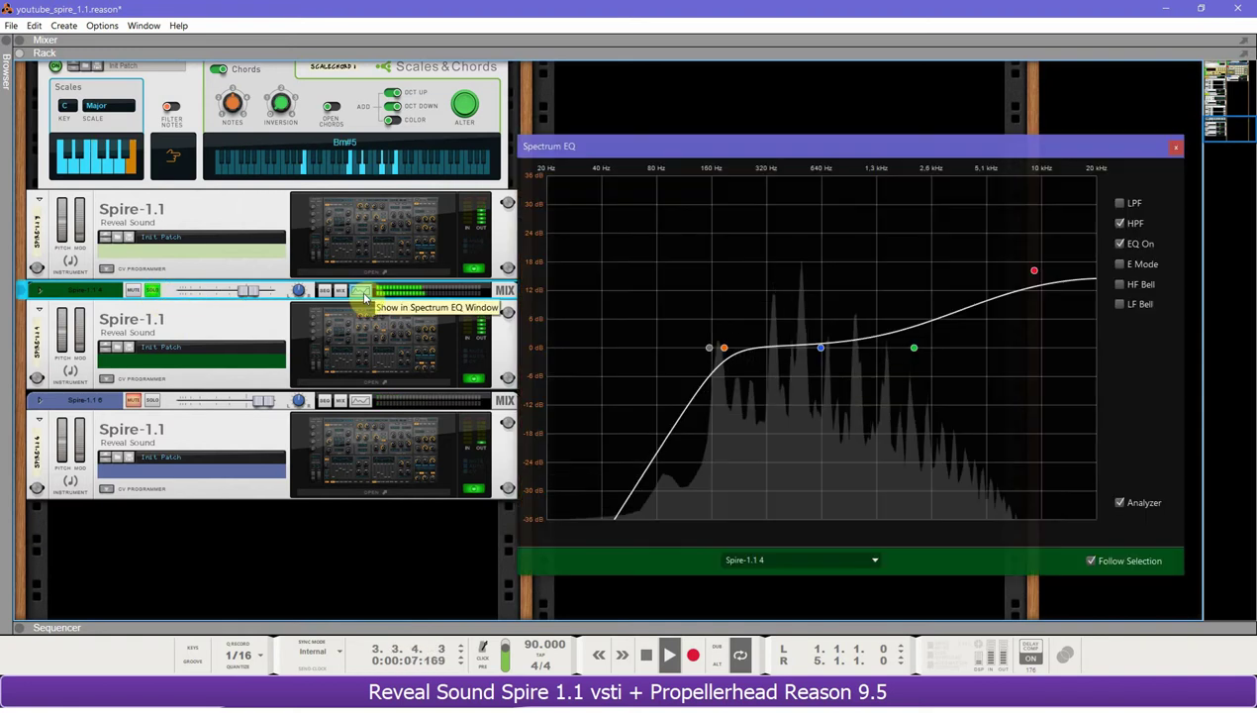
pyautogui.click(723, 347)
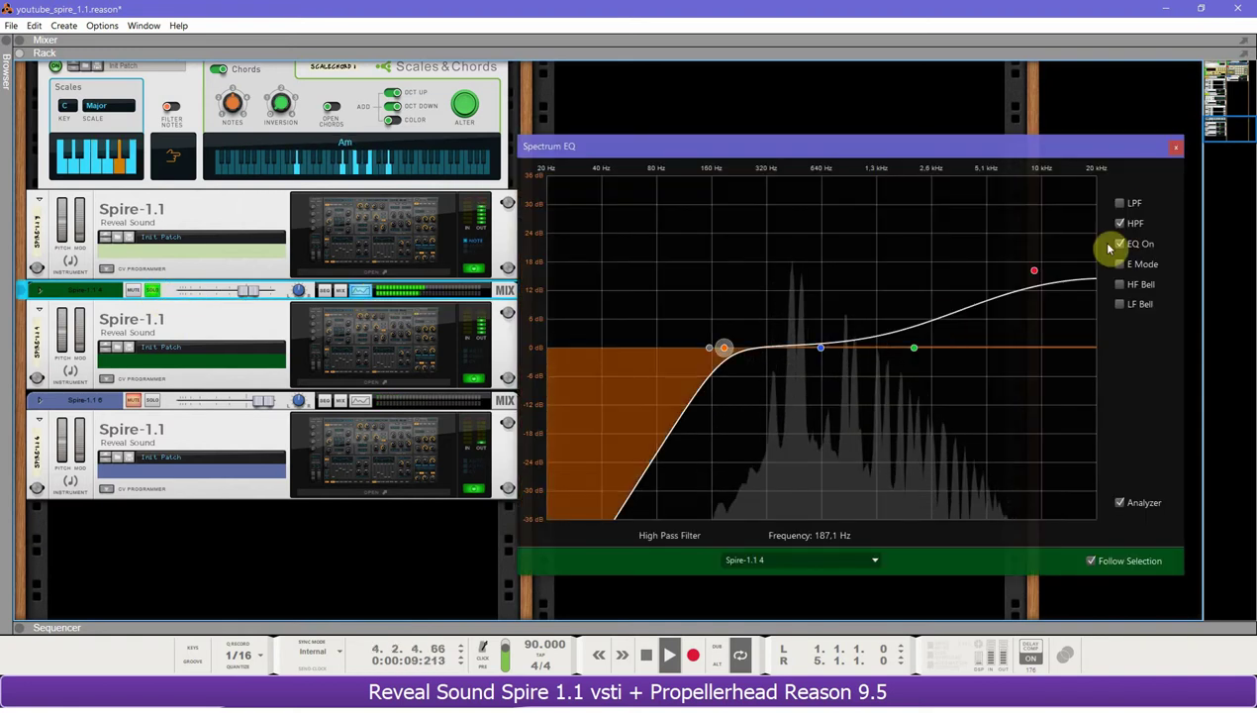
pyautogui.click(1176, 150)
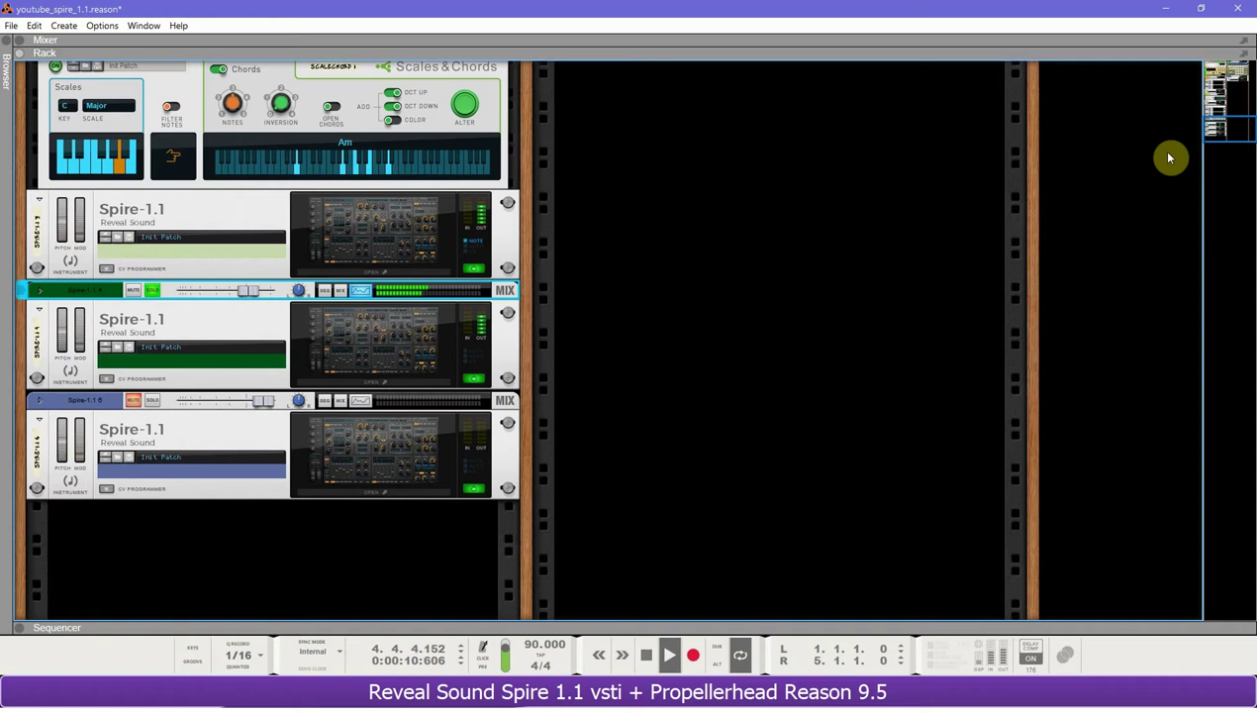
# - Examine the Spire-1.1 4 synth panel, close it and clear the channel's solo
pyautogui.click(338, 384)
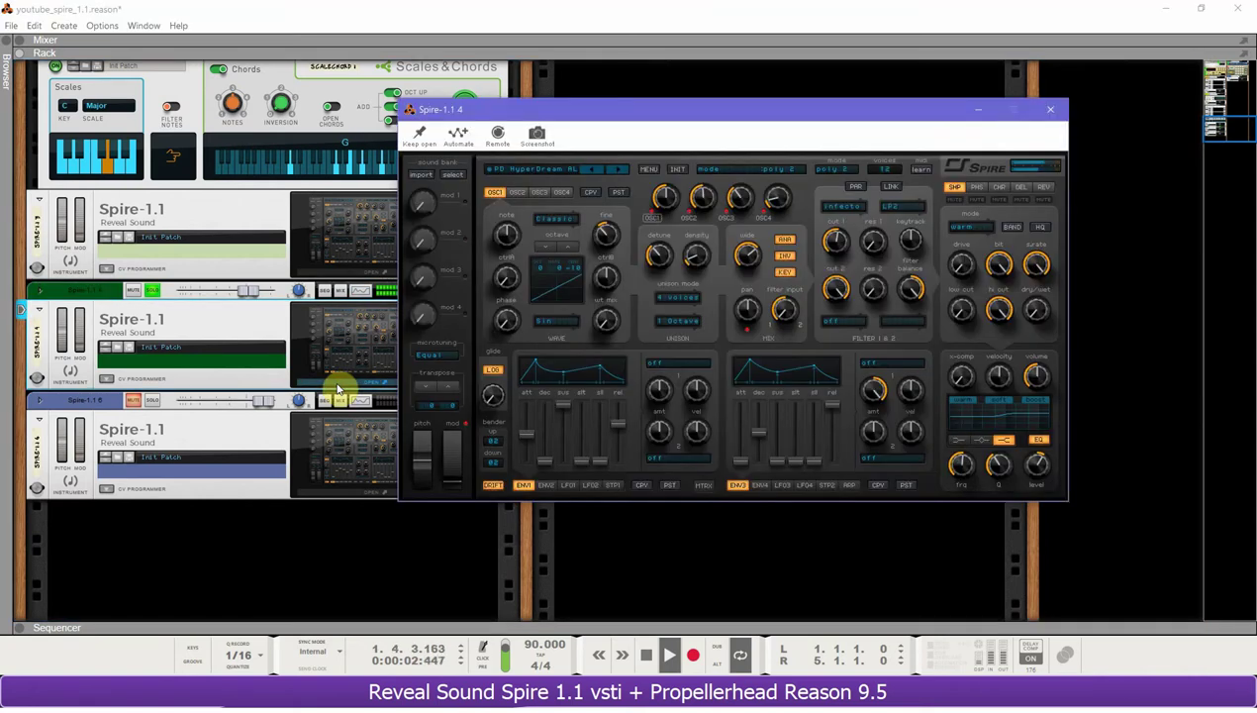
pyautogui.click(1052, 111)
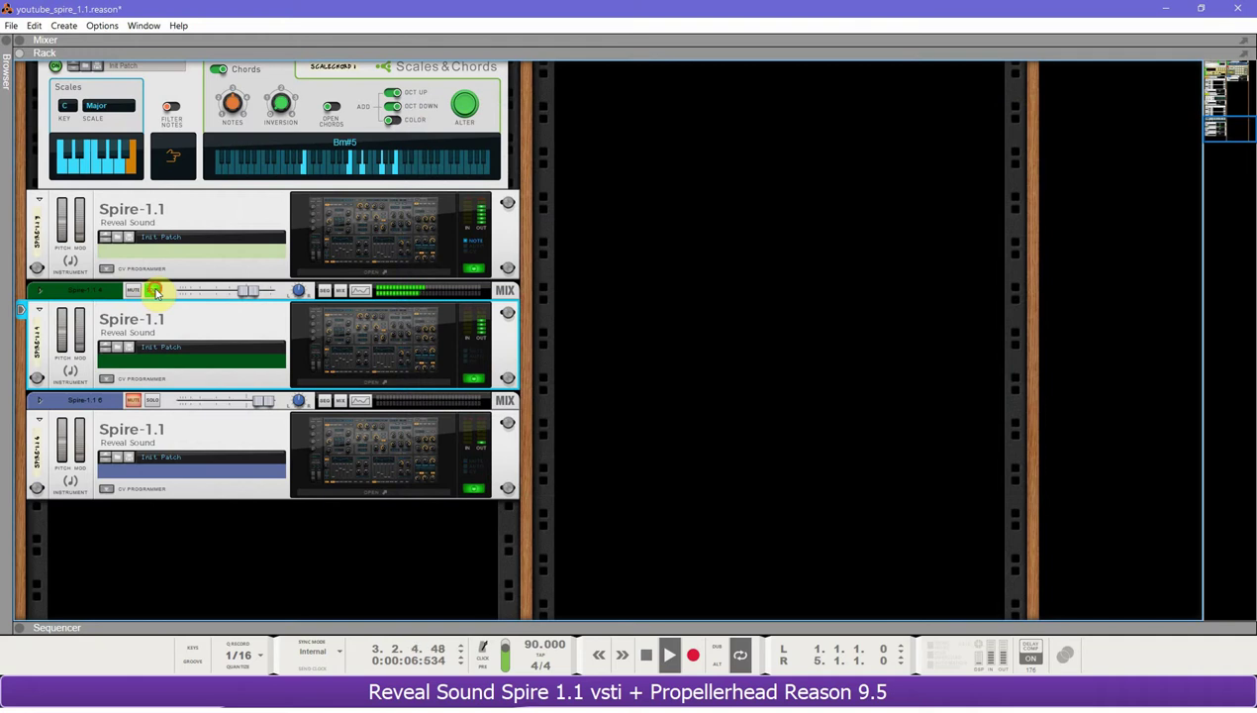
pyautogui.click(155, 291)
# - Solo the Spire-1.1 6 channel and examine its Spectrum EQ curve and its synth panel, closing each window
pyautogui.click(154, 401)
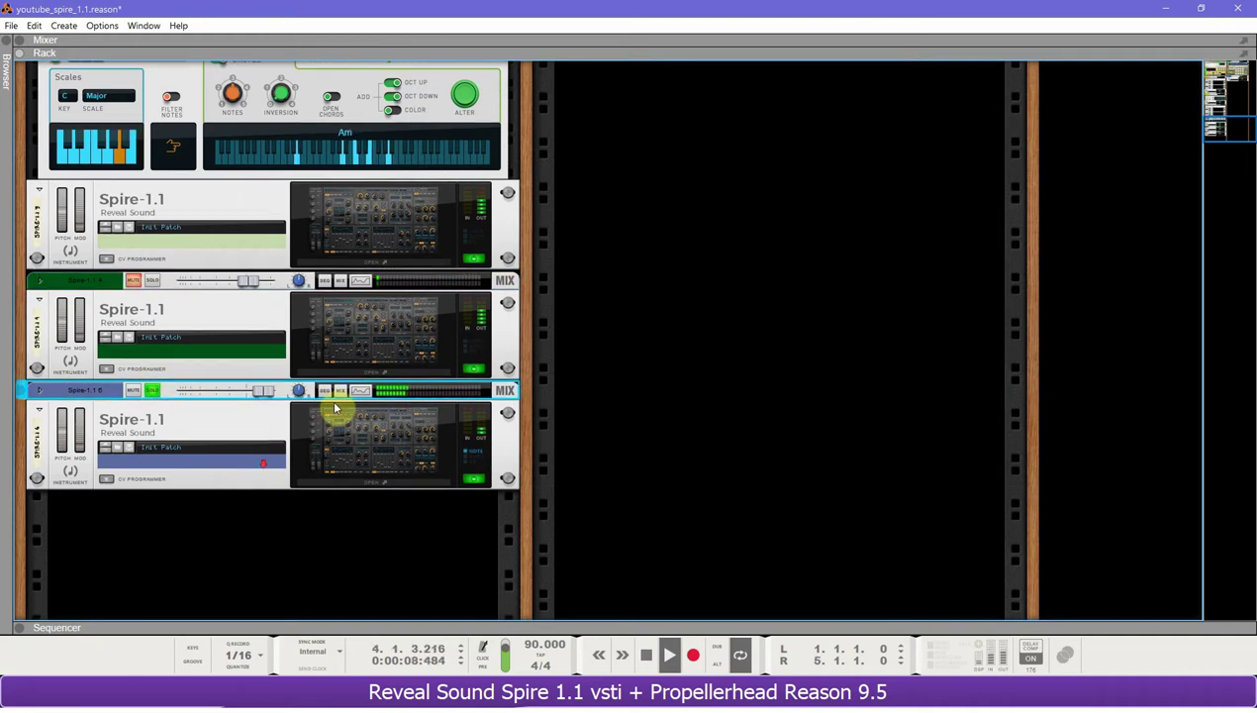
pyautogui.click(361, 392)
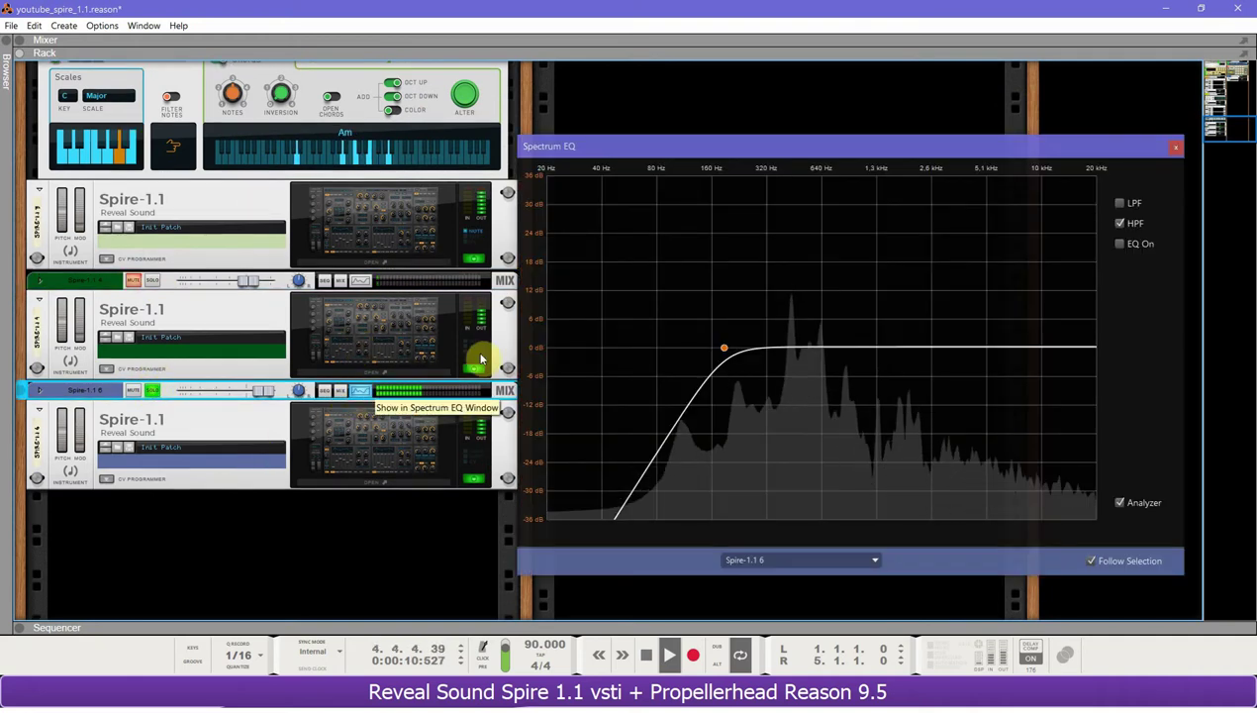
pyautogui.click(1173, 150)
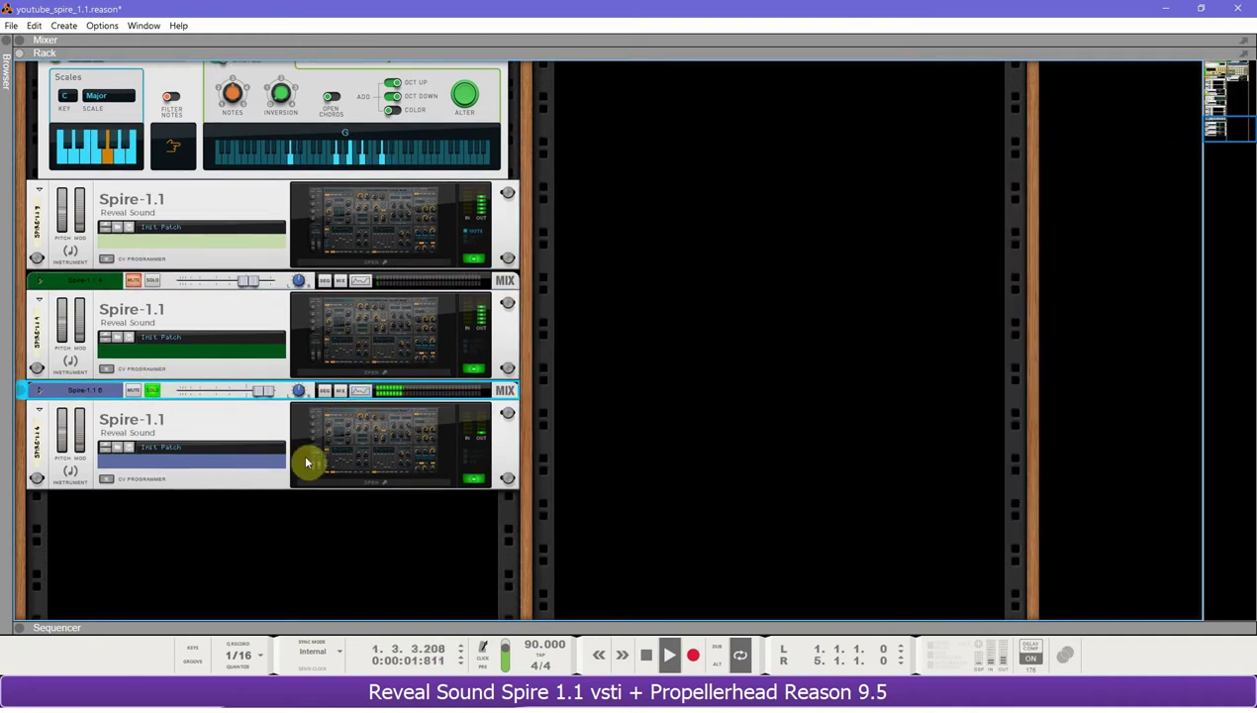
pyautogui.click(312, 484)
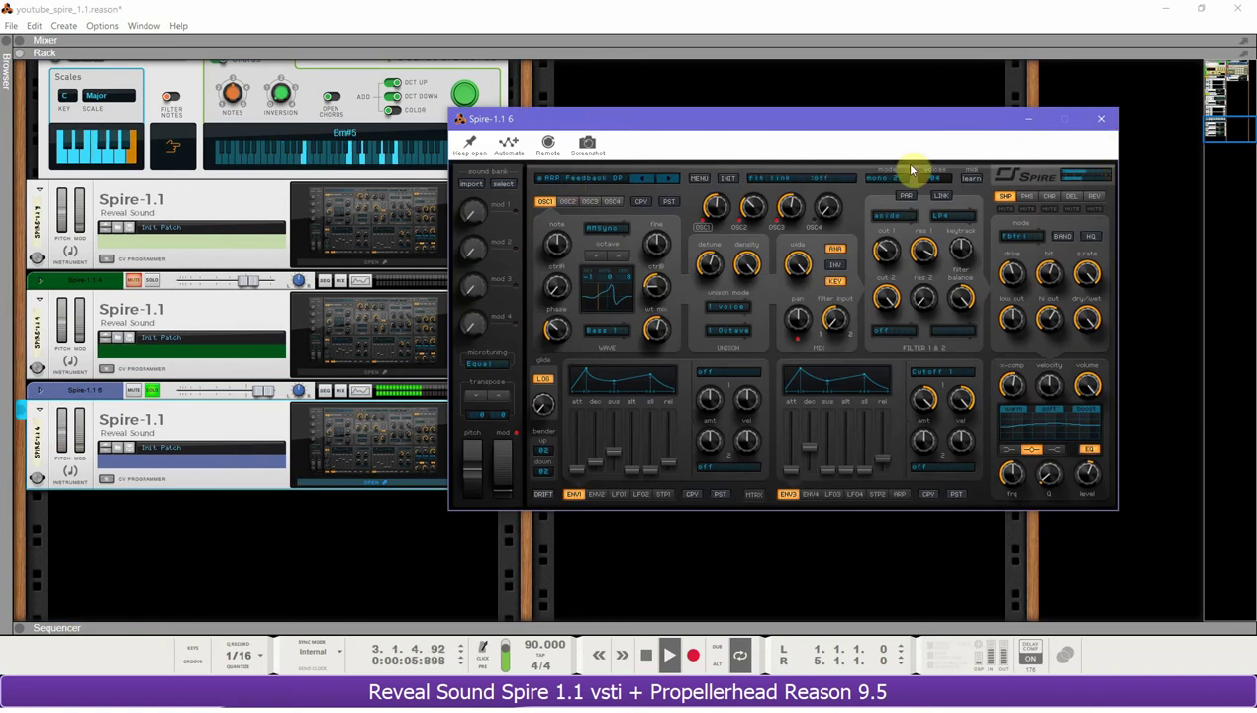
pyautogui.click(1101, 119)
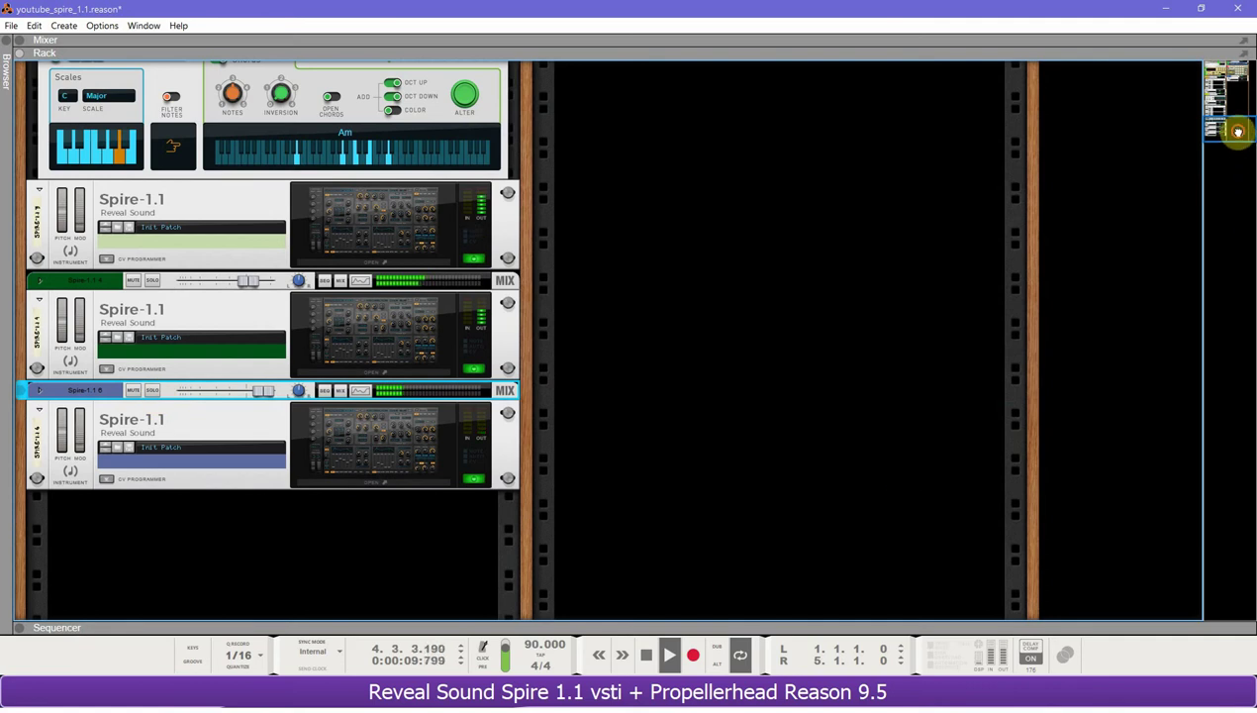
# - Solo the Downtown drum channel, unfold its RV7000 remote programmer and compare the drums with the insert effects bypassed and active
pyautogui.moveTo(1238, 131); pyautogui.dragTo(1247, 65)
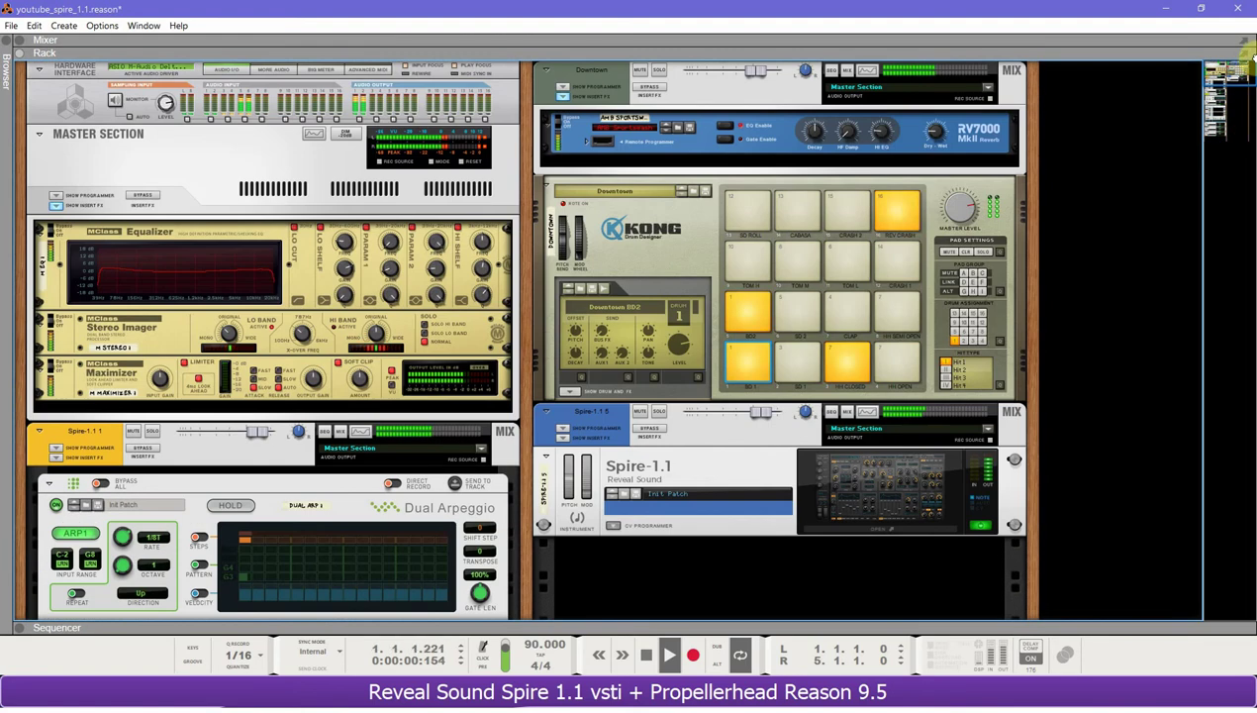
pyautogui.click(661, 71)
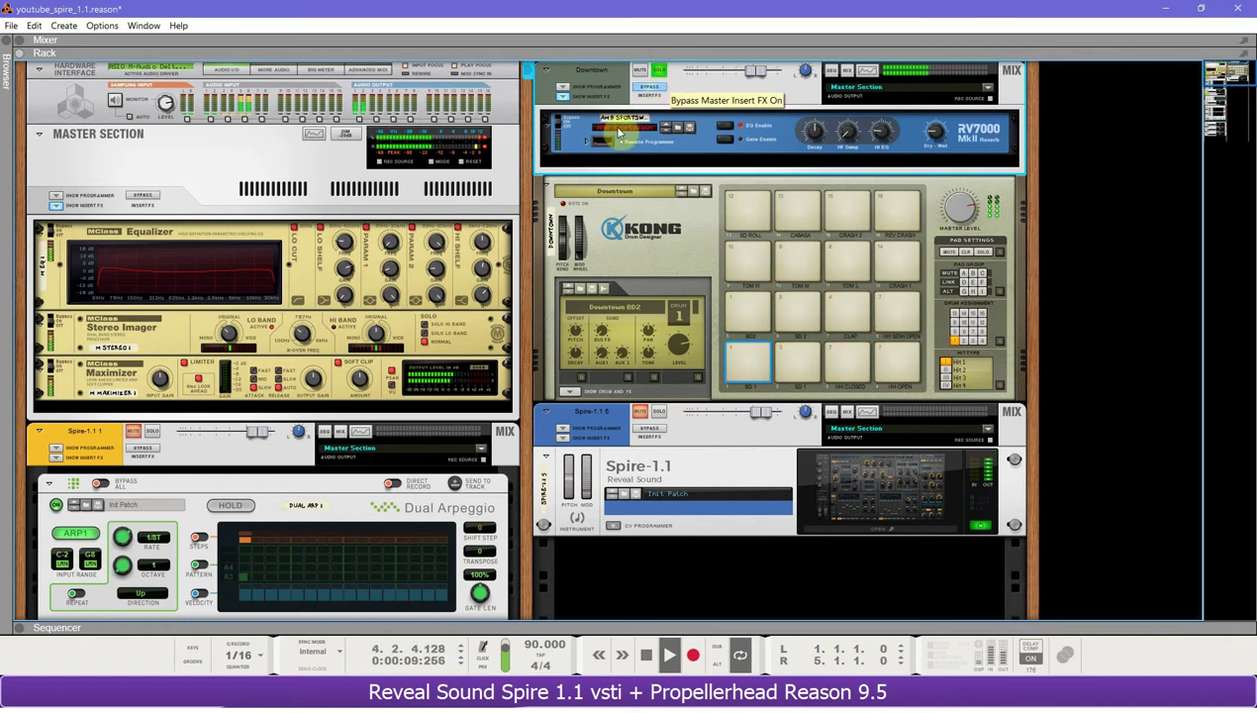
pyautogui.click(587, 140)
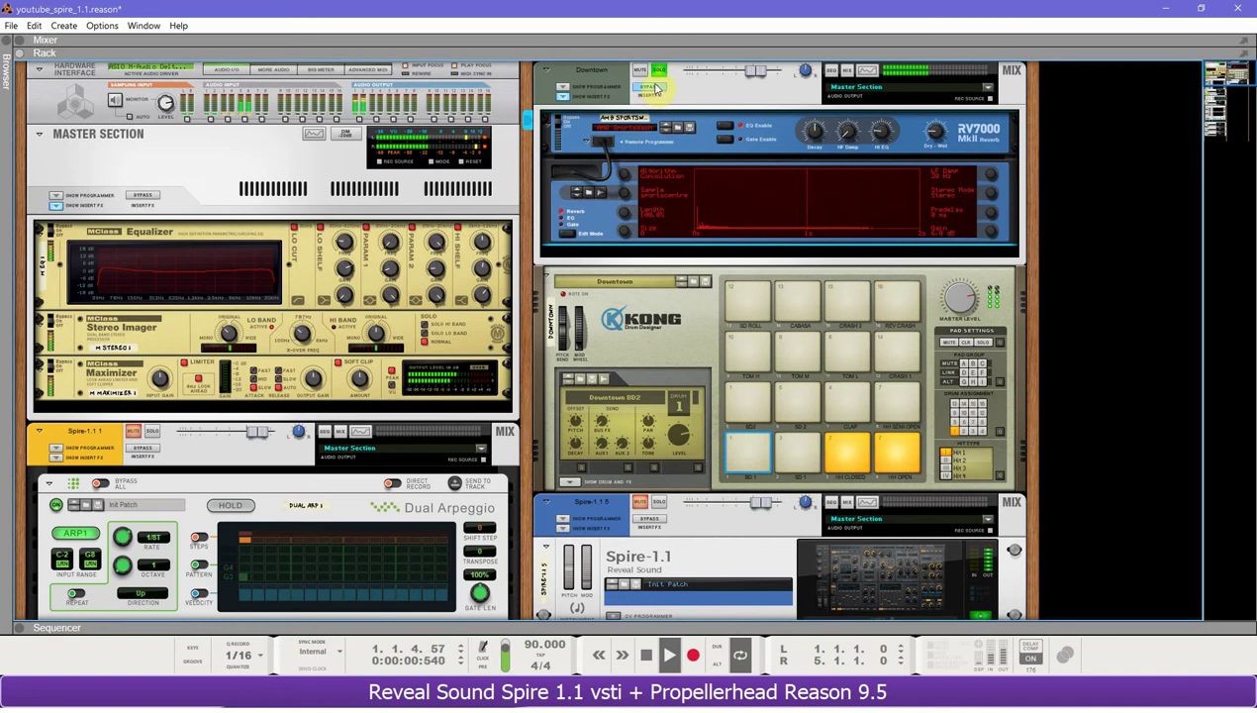
pyautogui.click(653, 91)
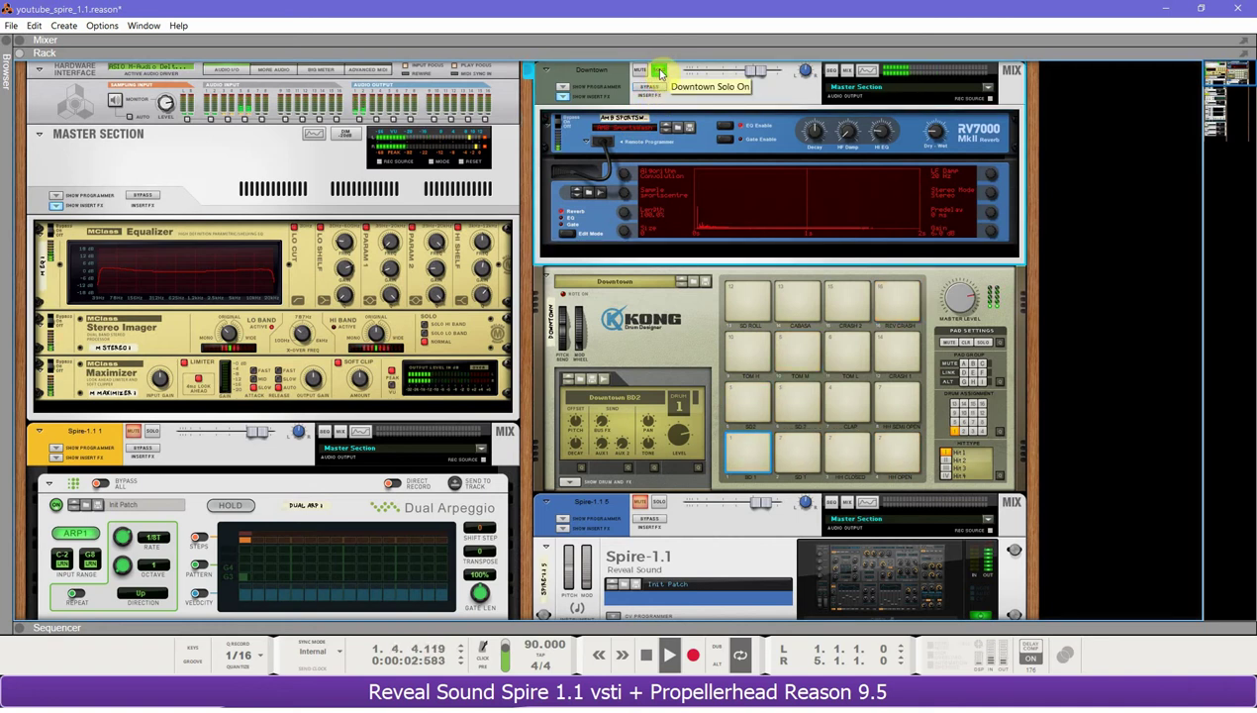
pyautogui.click(864, 72)
pyautogui.click(864, 73)
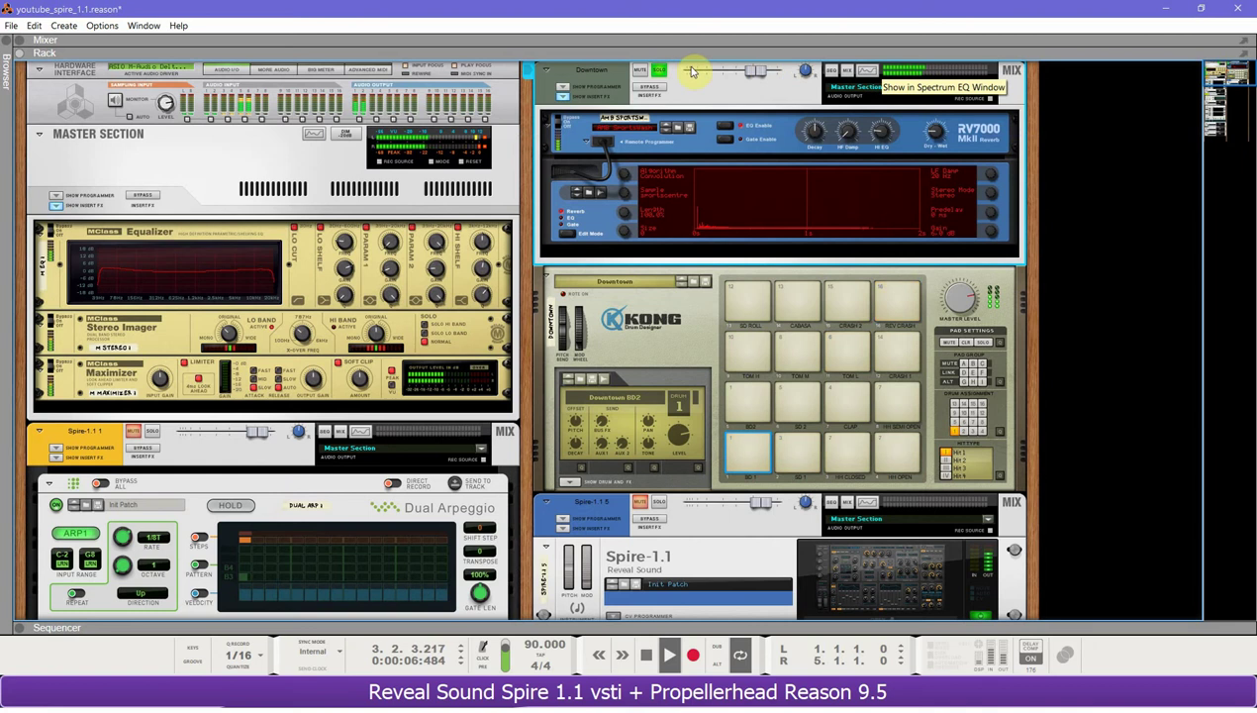
# - Solo the Spire-1.1 5 channel, examine the low-pass and high-pass filters in its Spectrum EQ, and clear the solo
pyautogui.scroll(-2, 616, 262)
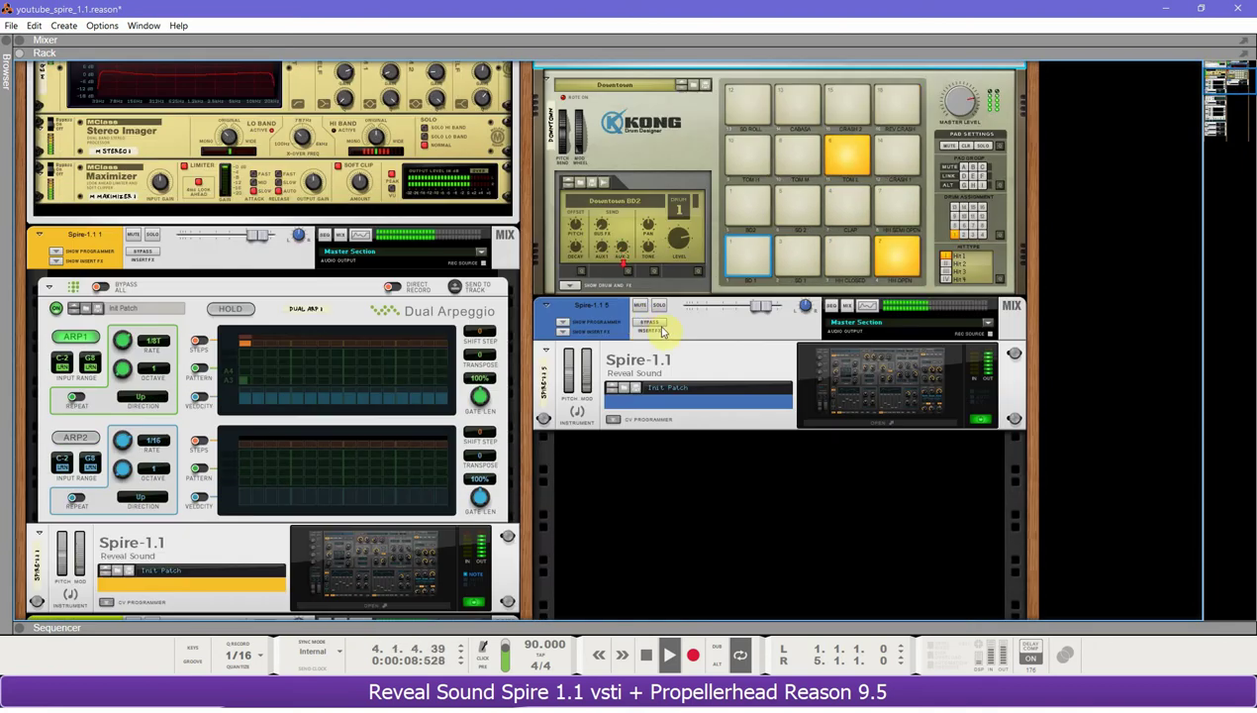
pyautogui.click(658, 305)
pyautogui.click(873, 309)
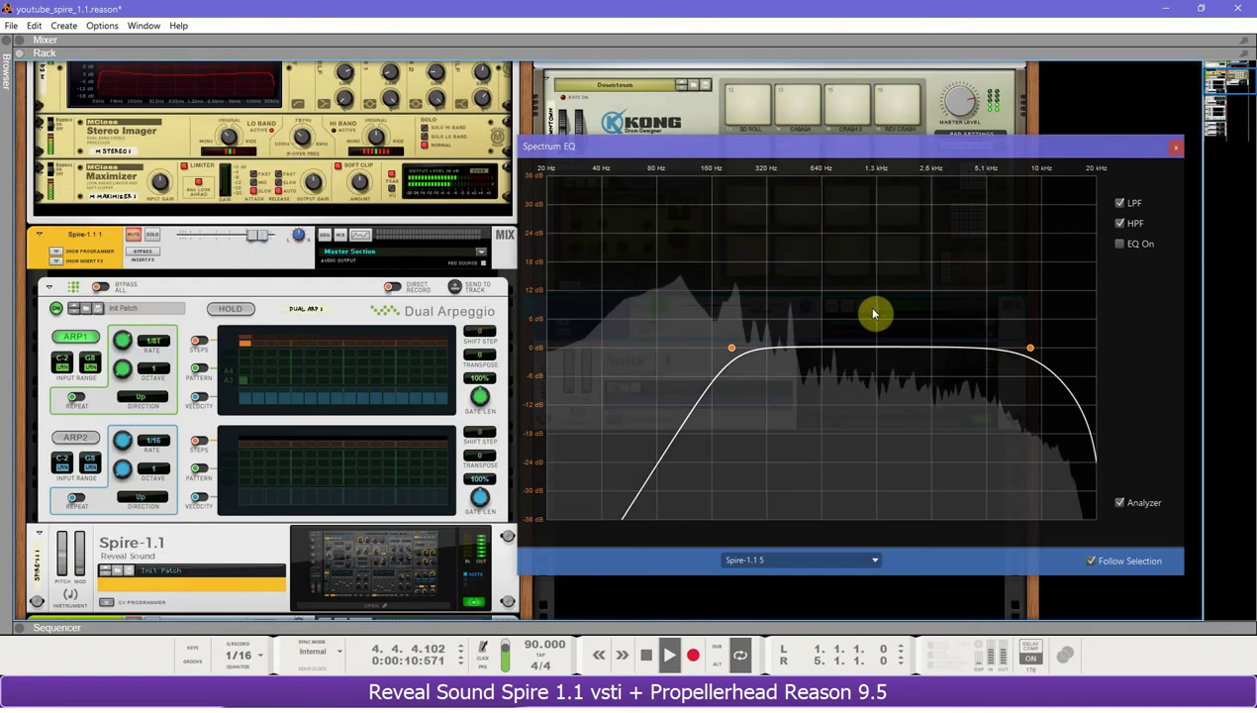
pyautogui.click(1178, 148)
pyautogui.click(661, 307)
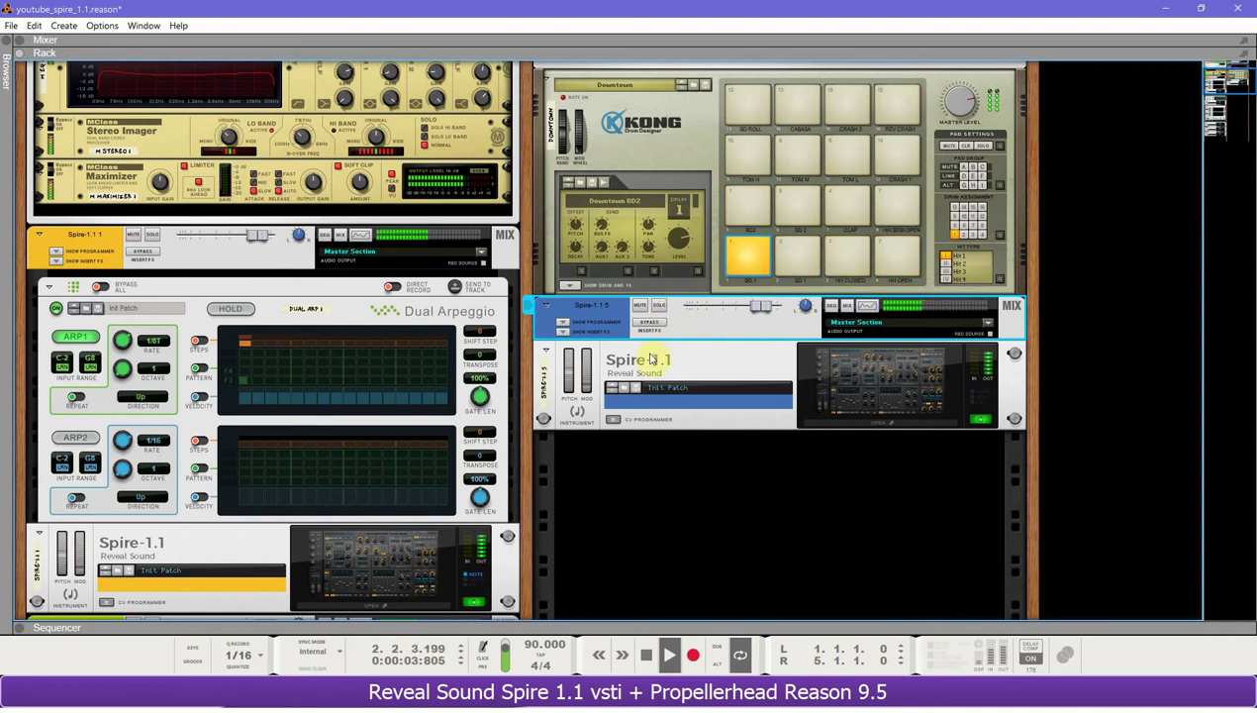
# - Show the mixer and compare the mix with the master compressor switched off and on
pyautogui.scroll(5, 659, 357)
pyautogui.press('F5')
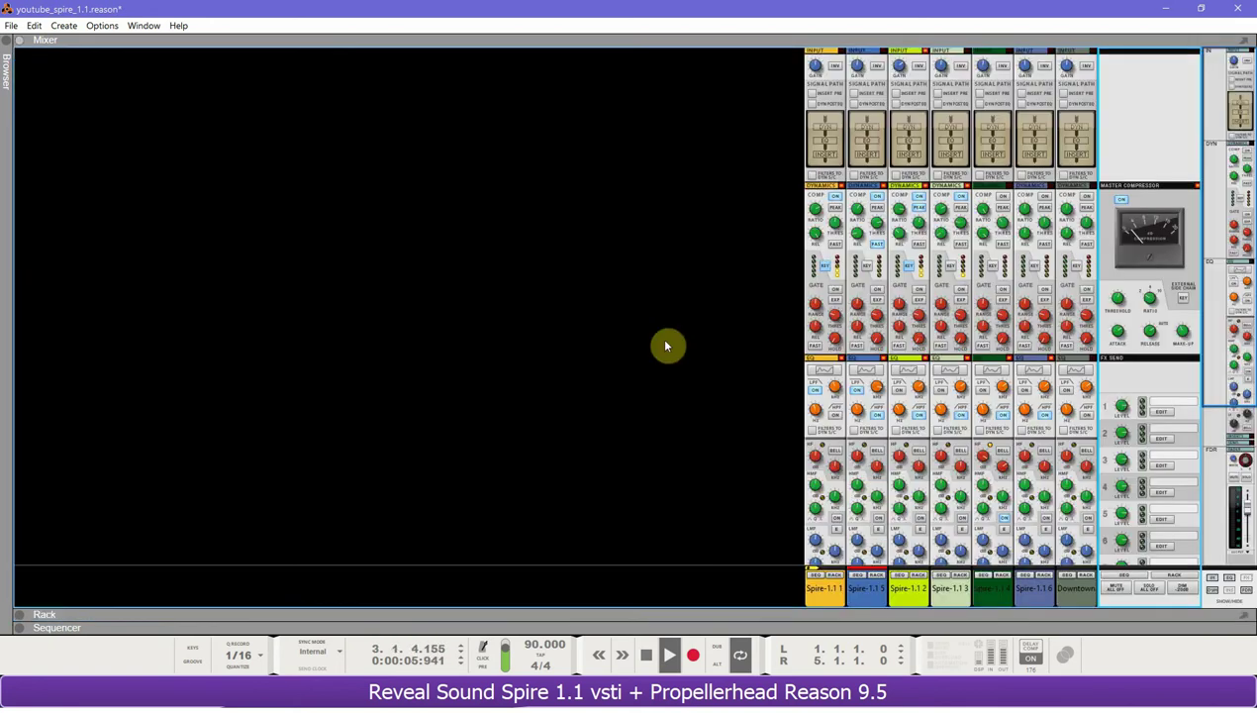
pyautogui.click(1122, 199)
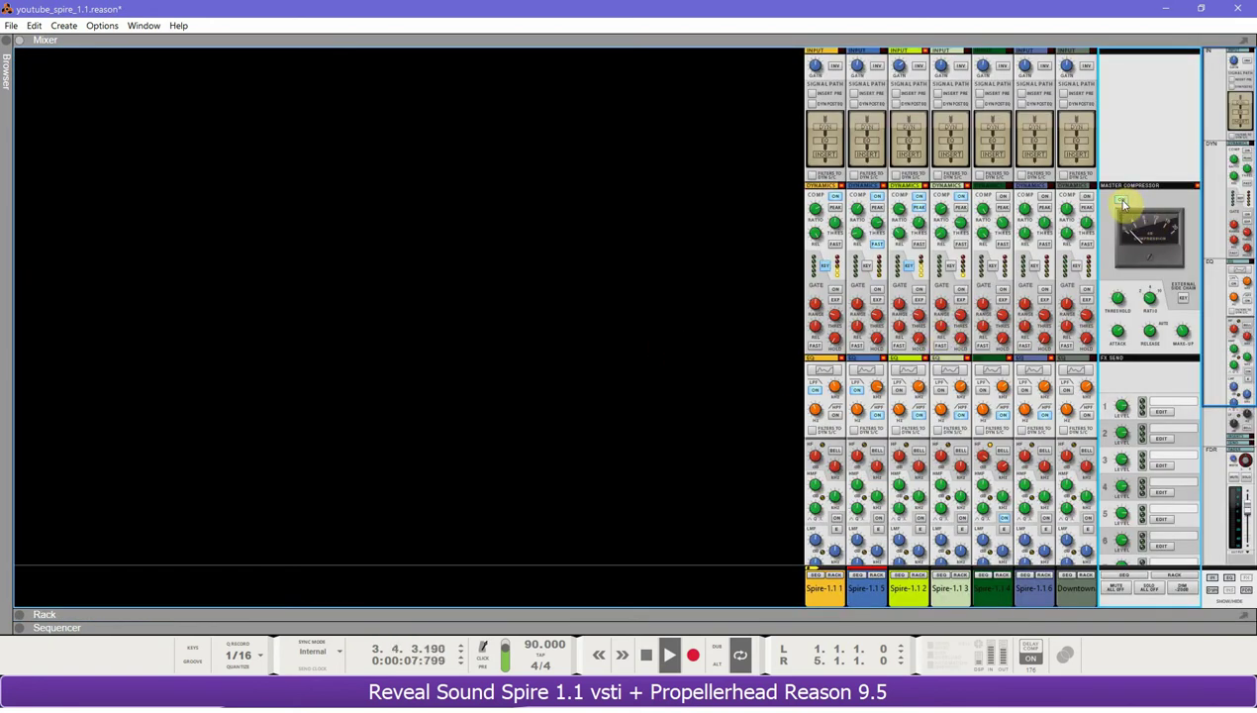
pyautogui.click(1122, 200)
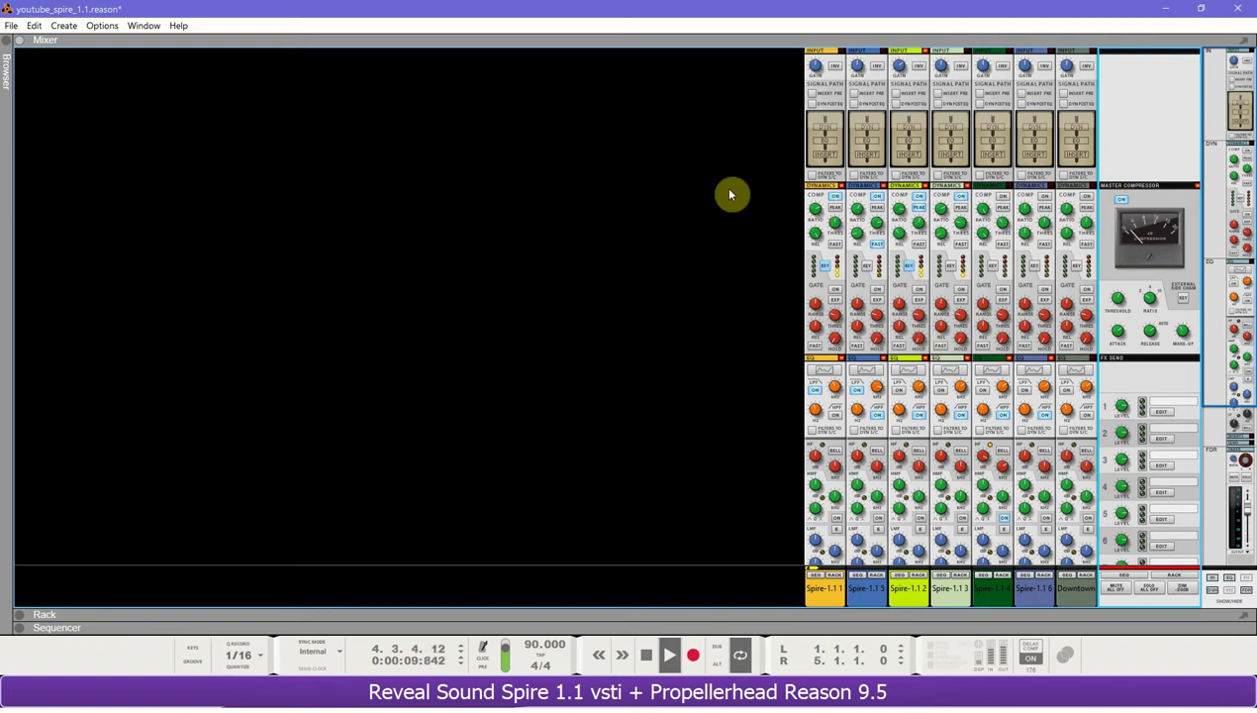
# - Review the sidechain-keyed compressors of Spire-1.1 1 and Spire-1.1 2 in the mixer, soloing each channel briefly
pyautogui.moveTo(903, 70)
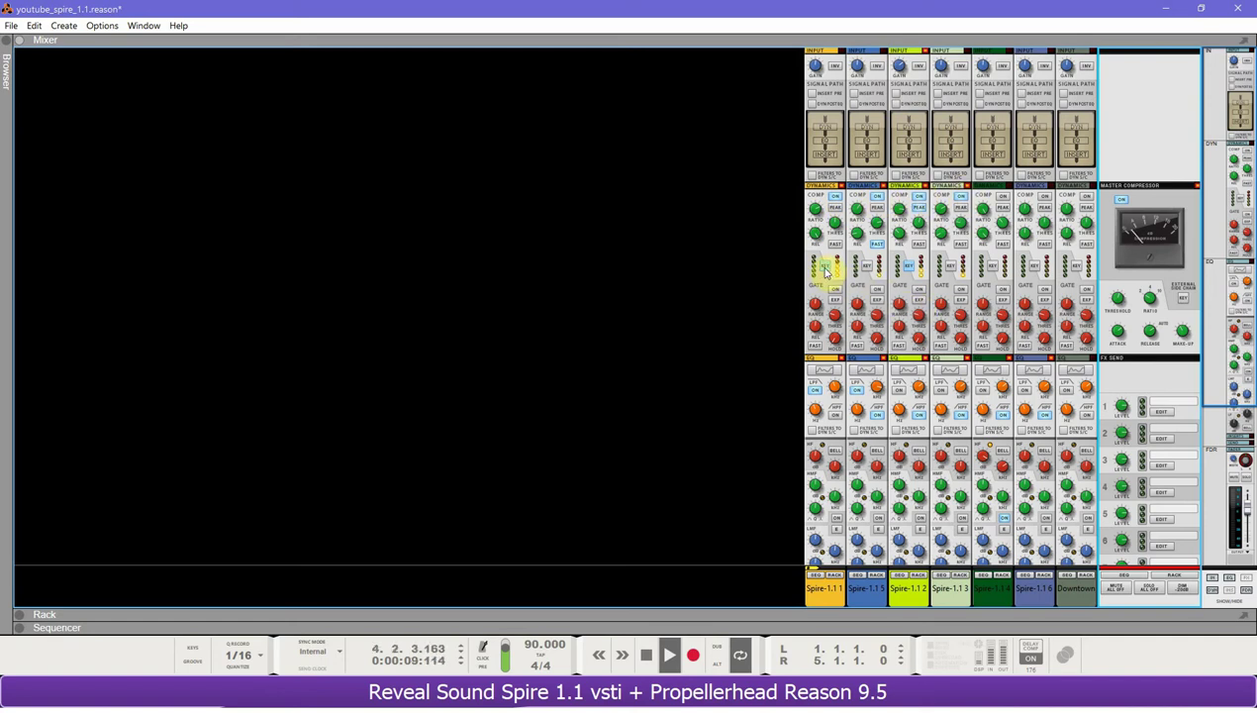
pyautogui.scroll(-5, 827, 271)
pyautogui.scroll(5, 831, 269)
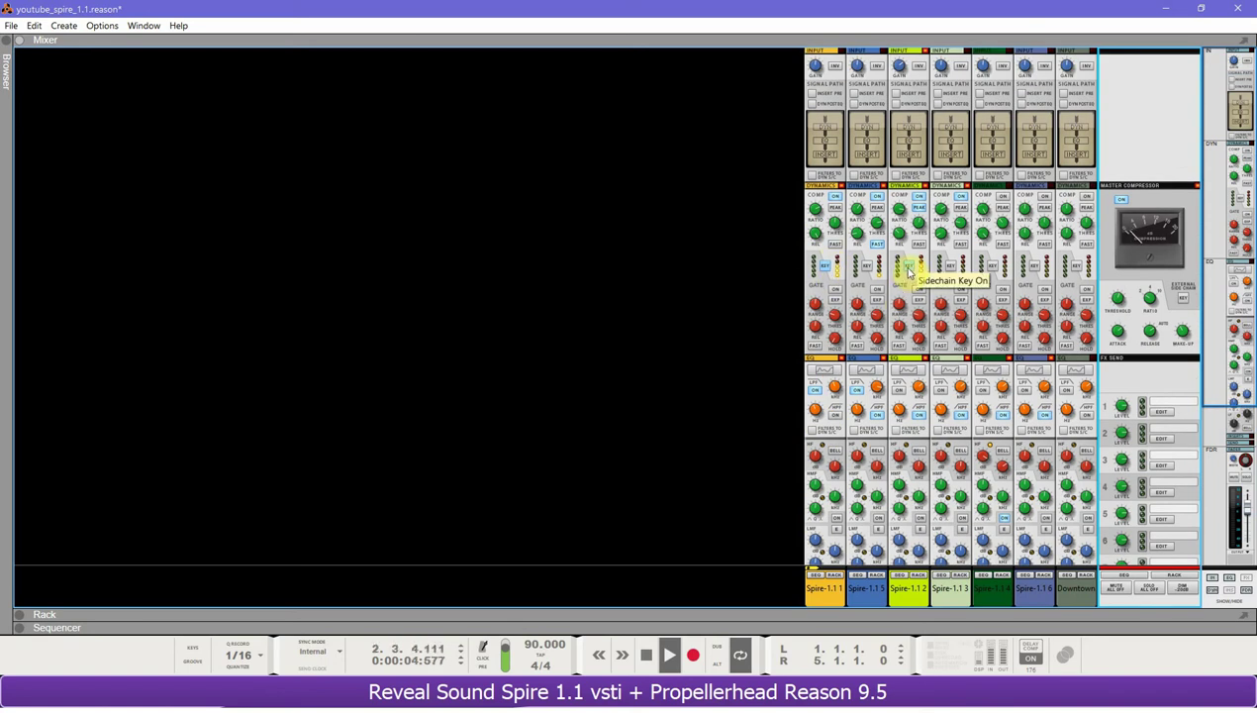
pyautogui.scroll(-4, 909, 278)
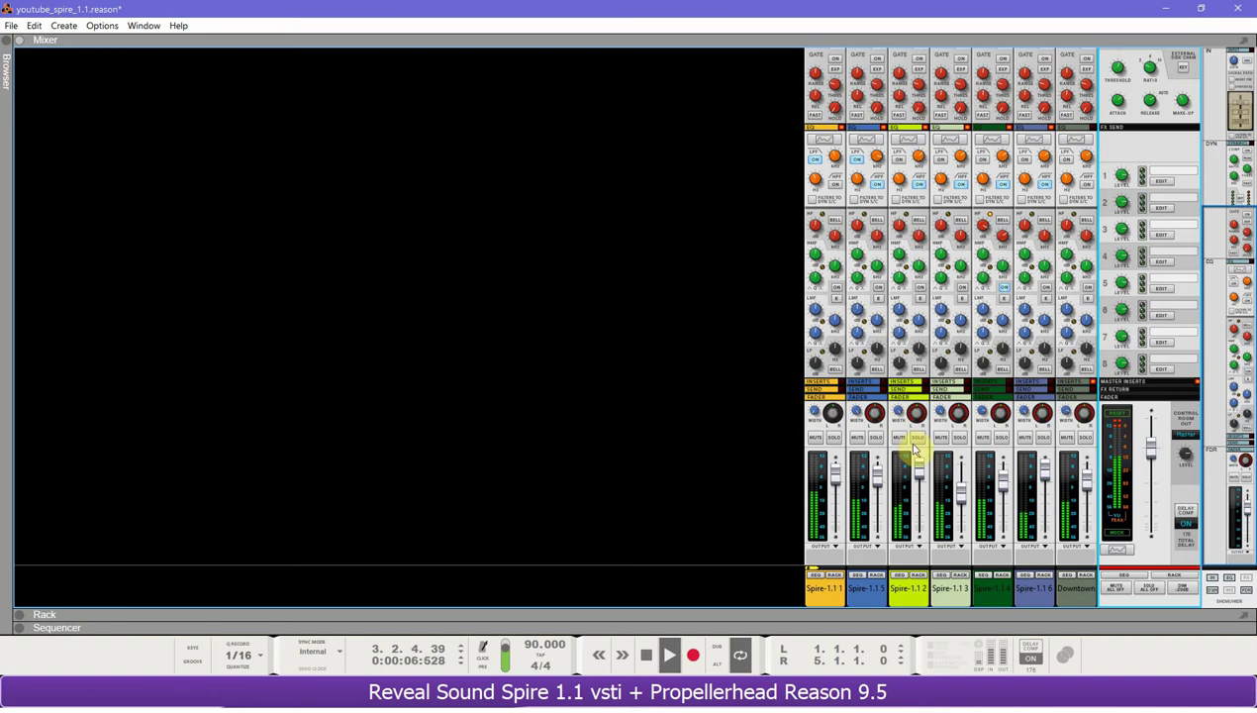
pyautogui.click(918, 439)
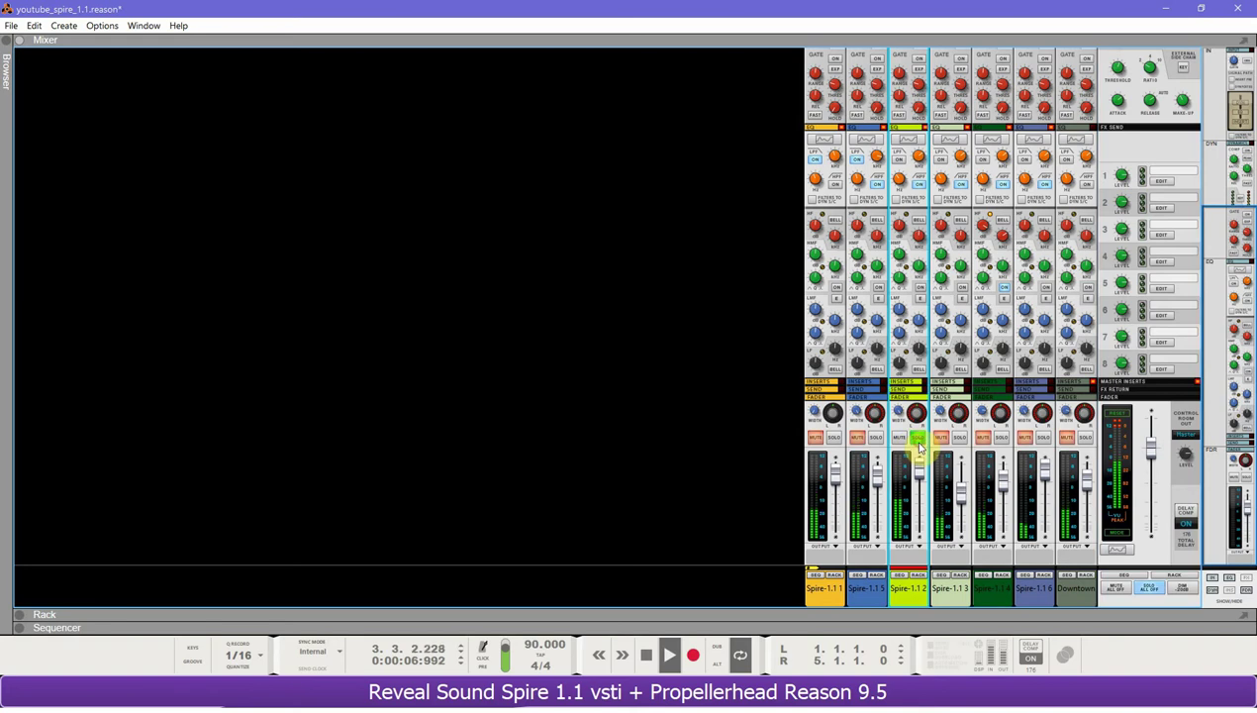
pyautogui.click(835, 438)
pyautogui.scroll(4, 728, 389)
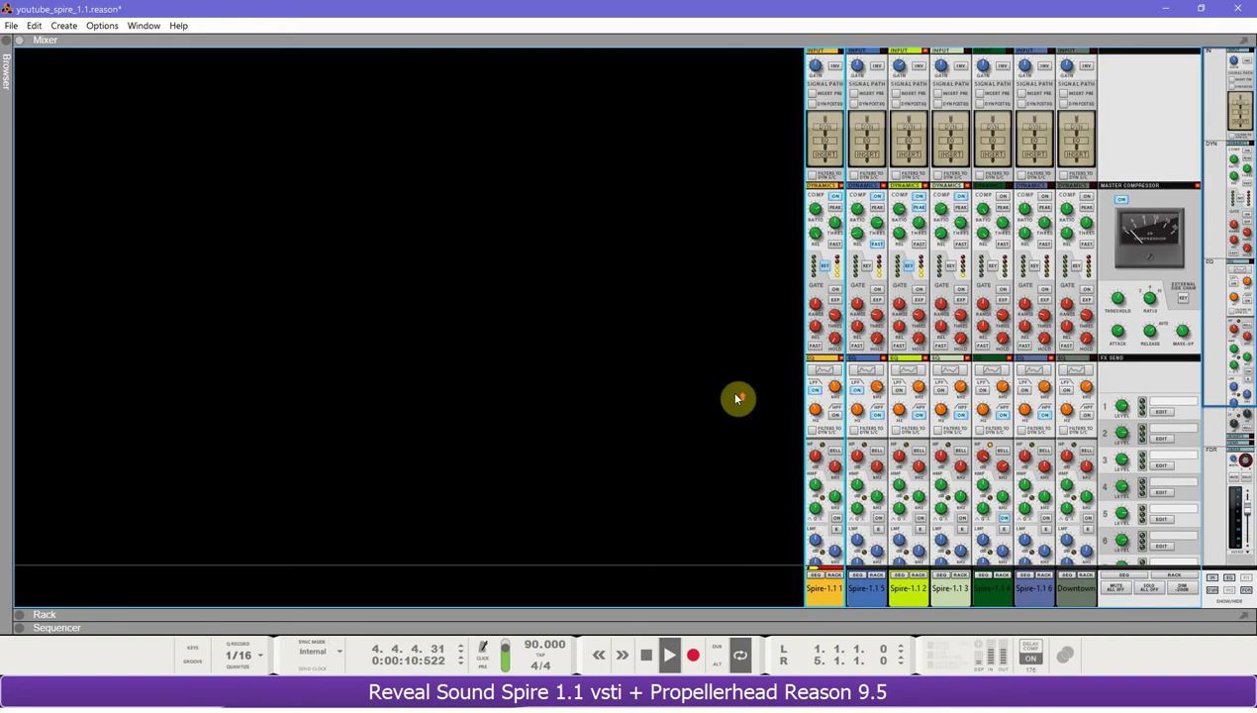
# - Trace the cables on the back of the rack from Spire-1.1 5's parallel outputs to Spire-1.1 1's sidechain input
pyautogui.press('F6')
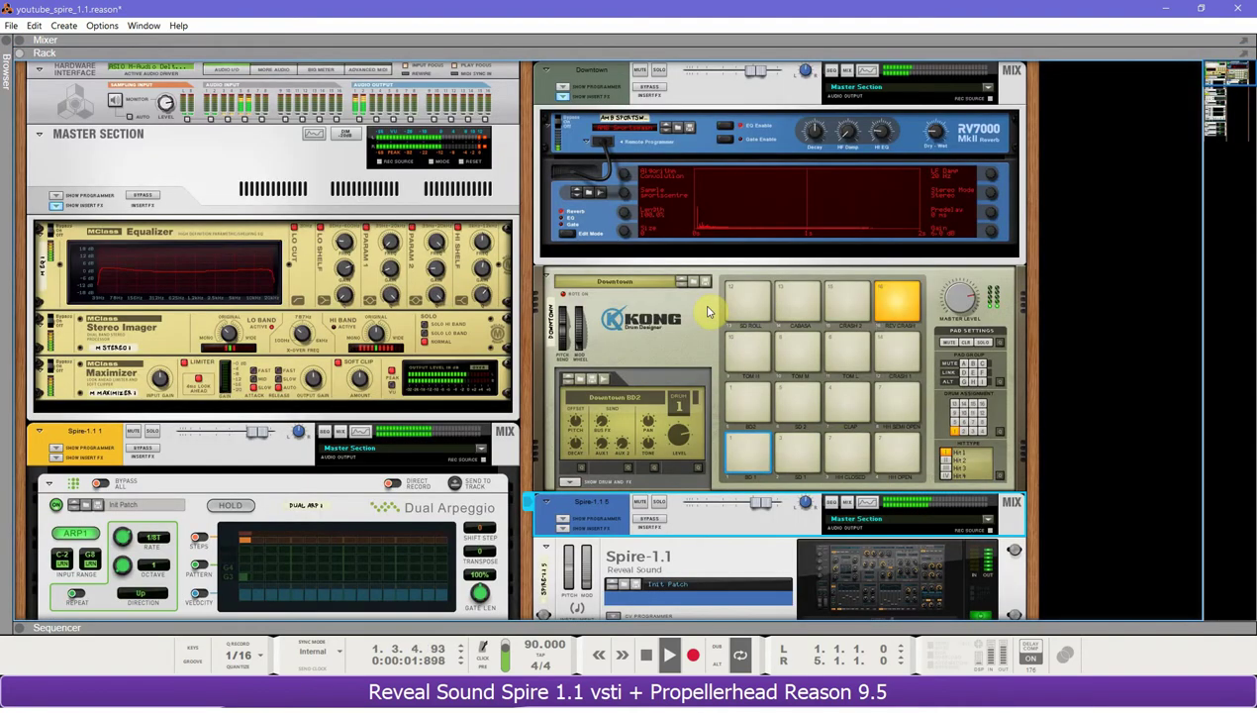
pyautogui.press('Tab')
pyautogui.scroll(-4, 500, 464)
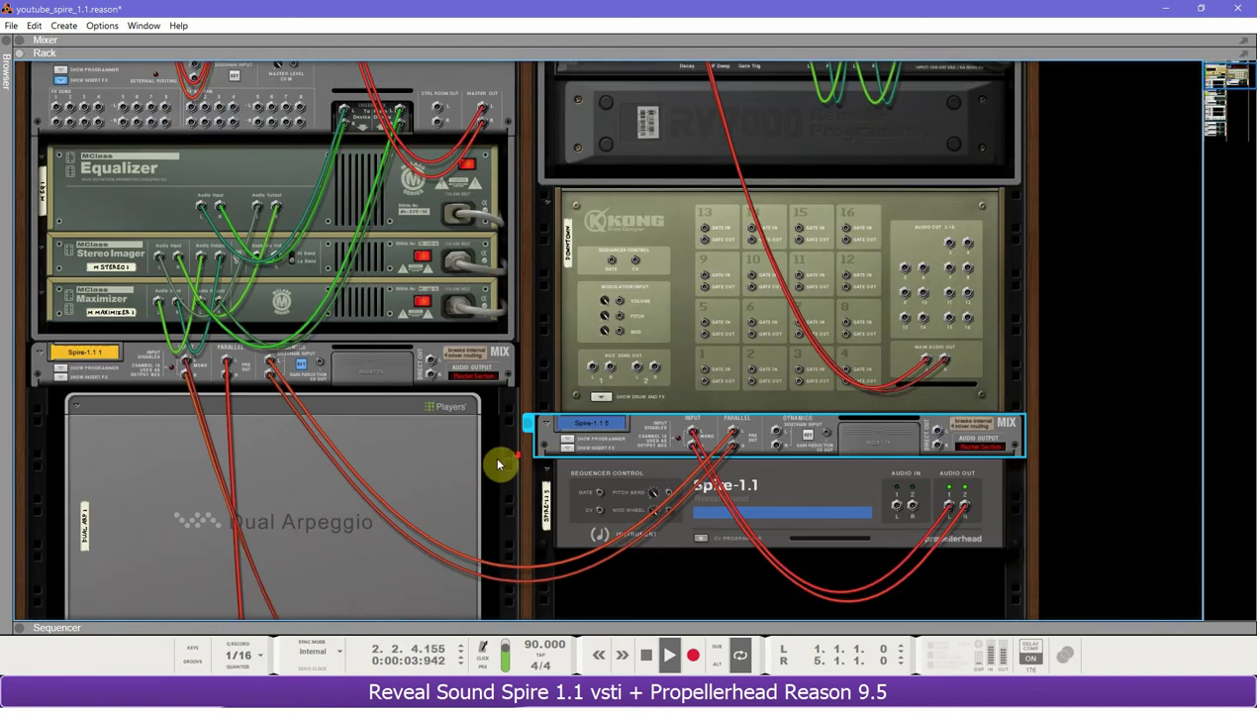
pyautogui.press('Tab')
pyautogui.press('Tab')
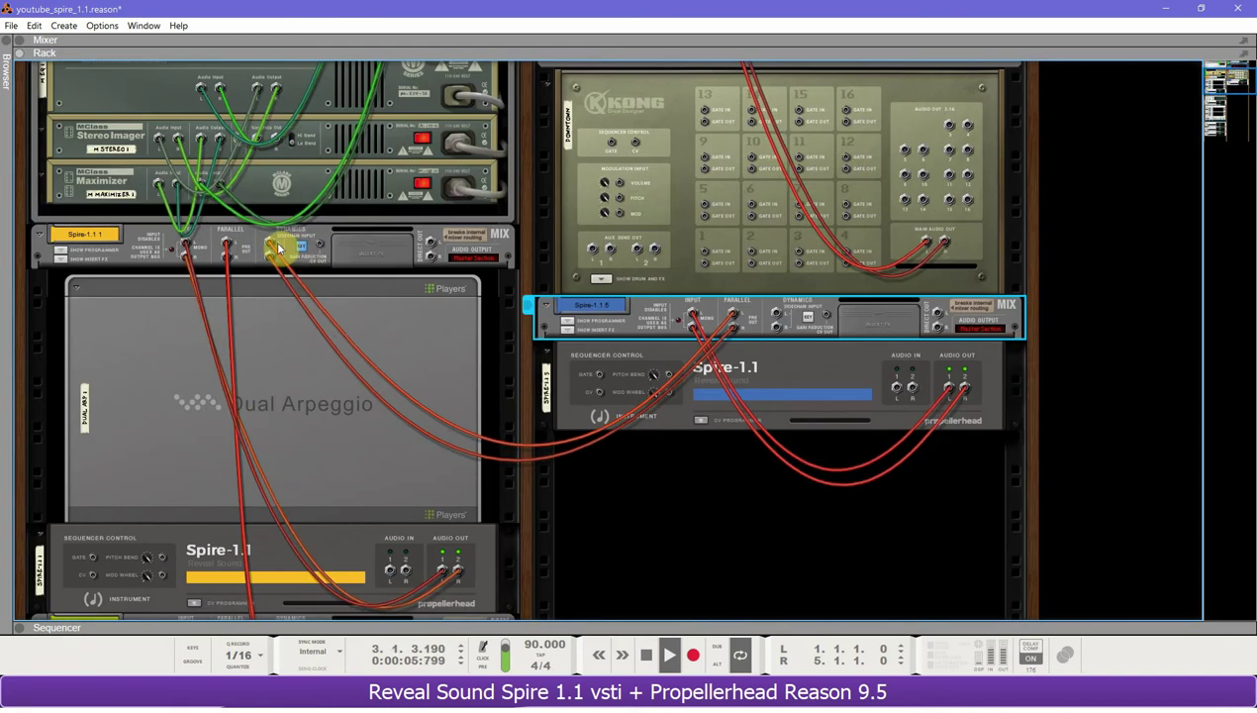
pyautogui.press('Tab')
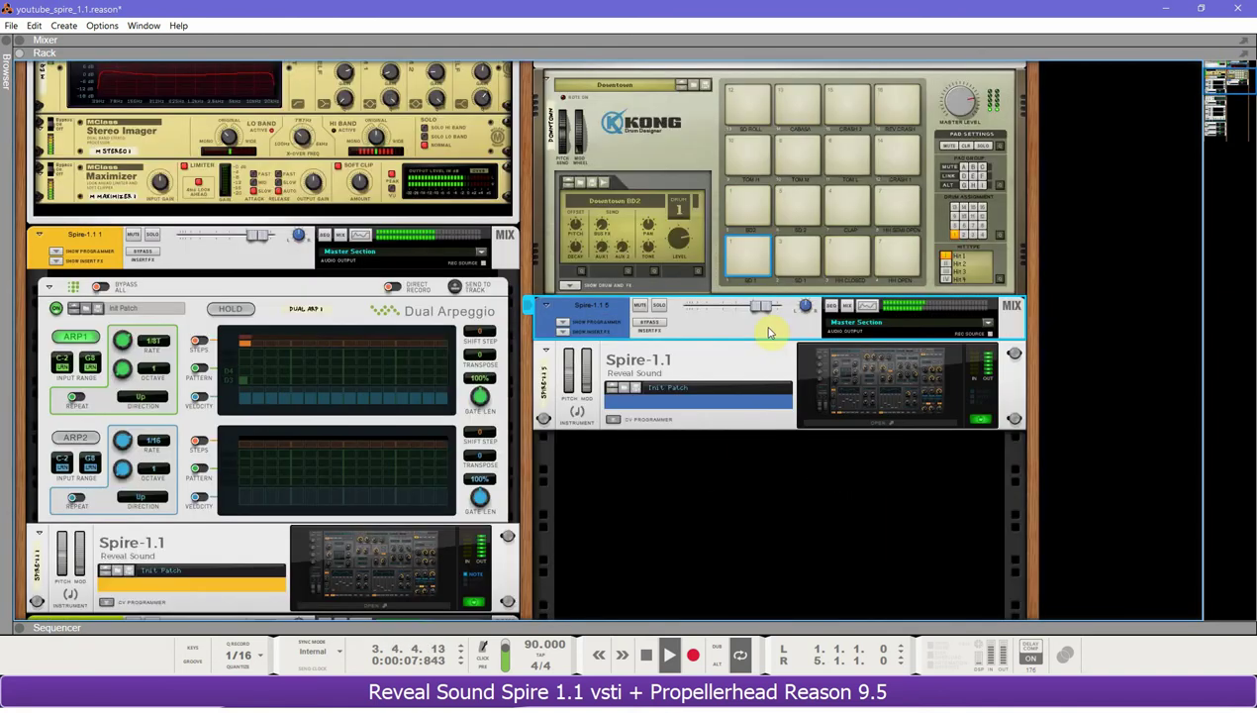
# - Solo Spire-1.1 5 and Spire-1.1 1 to hear the sidechain effect, and clear both solos
pyautogui.click(656, 310)
pyautogui.click(153, 236)
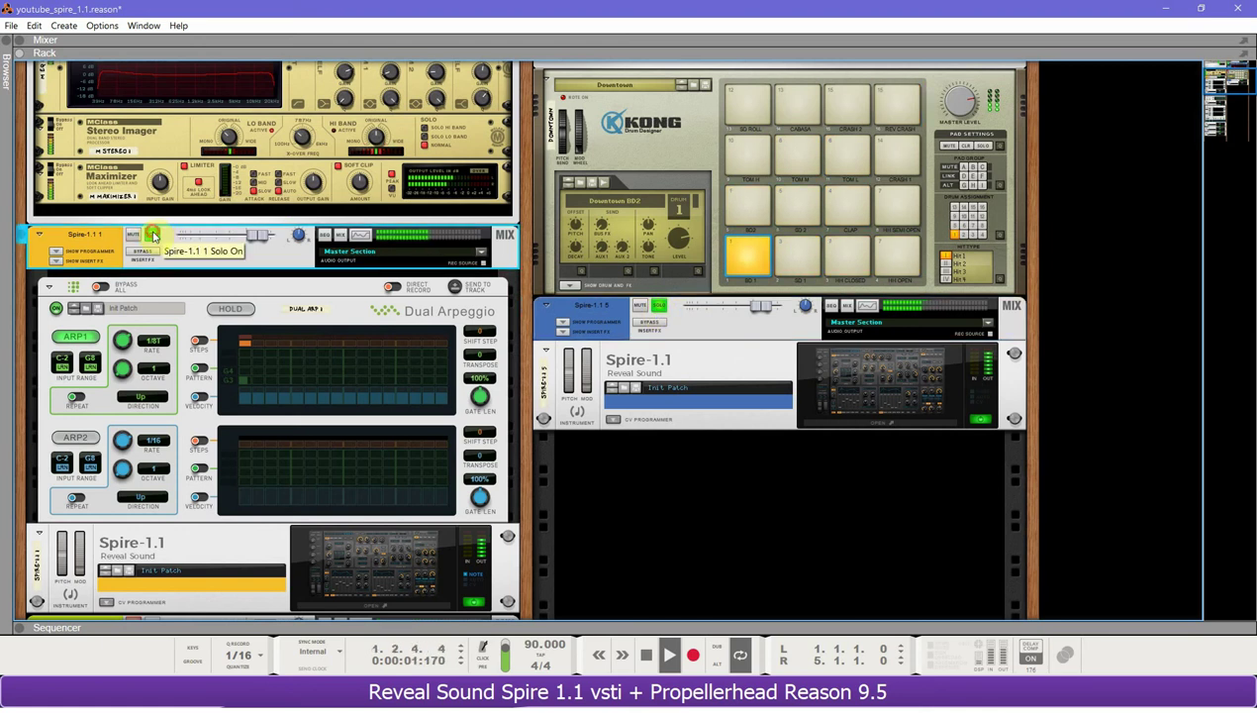
pyautogui.click(154, 235)
pyautogui.click(656, 304)
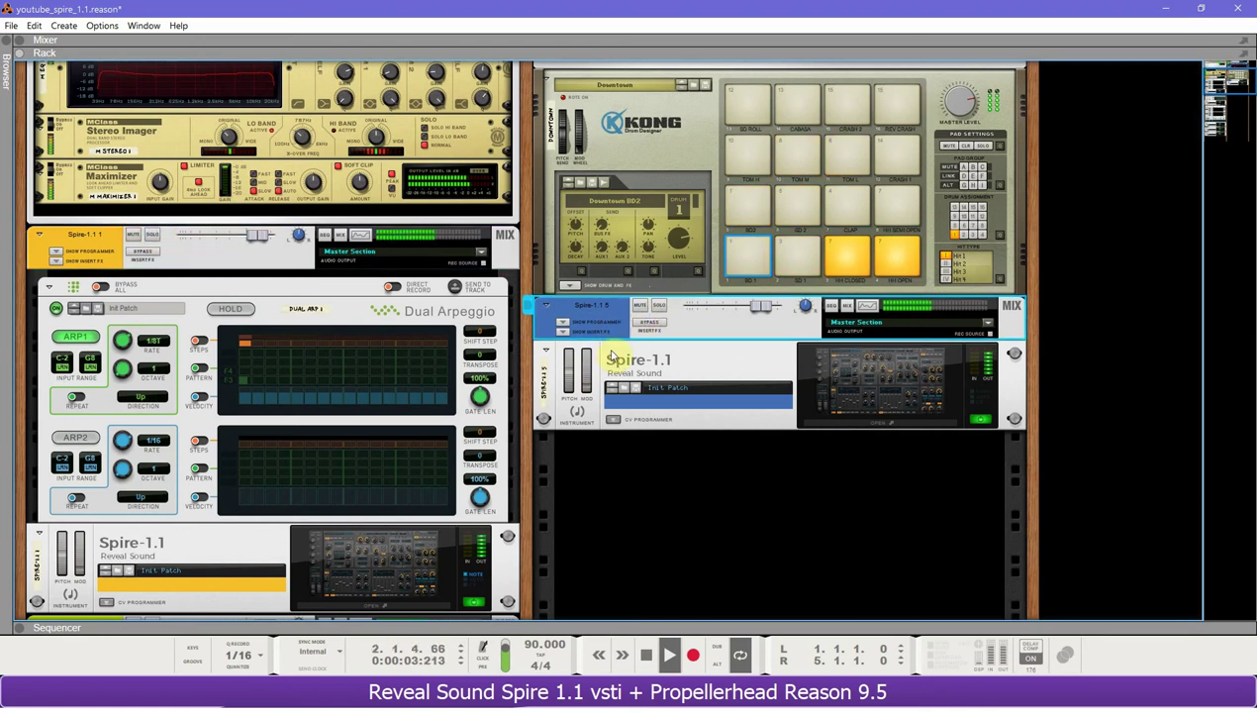
# - Trace Spire-1.1 2's sidechain input cables on the rack's back to the Spire-1.1 1 channel, briefly soloing Spire-1.1 2
pyautogui.press('Tab')
pyautogui.scroll(-8, 612, 356)
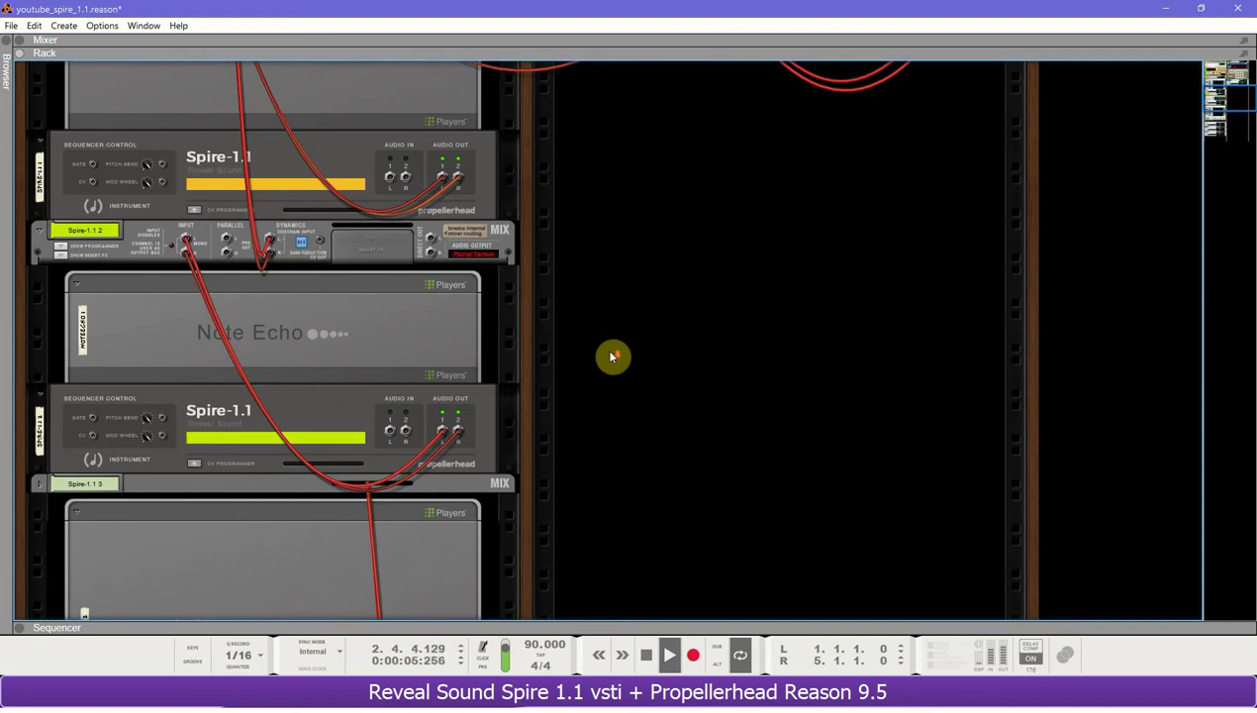
pyautogui.scroll(-2, 611, 356)
pyautogui.scroll(2, 612, 356)
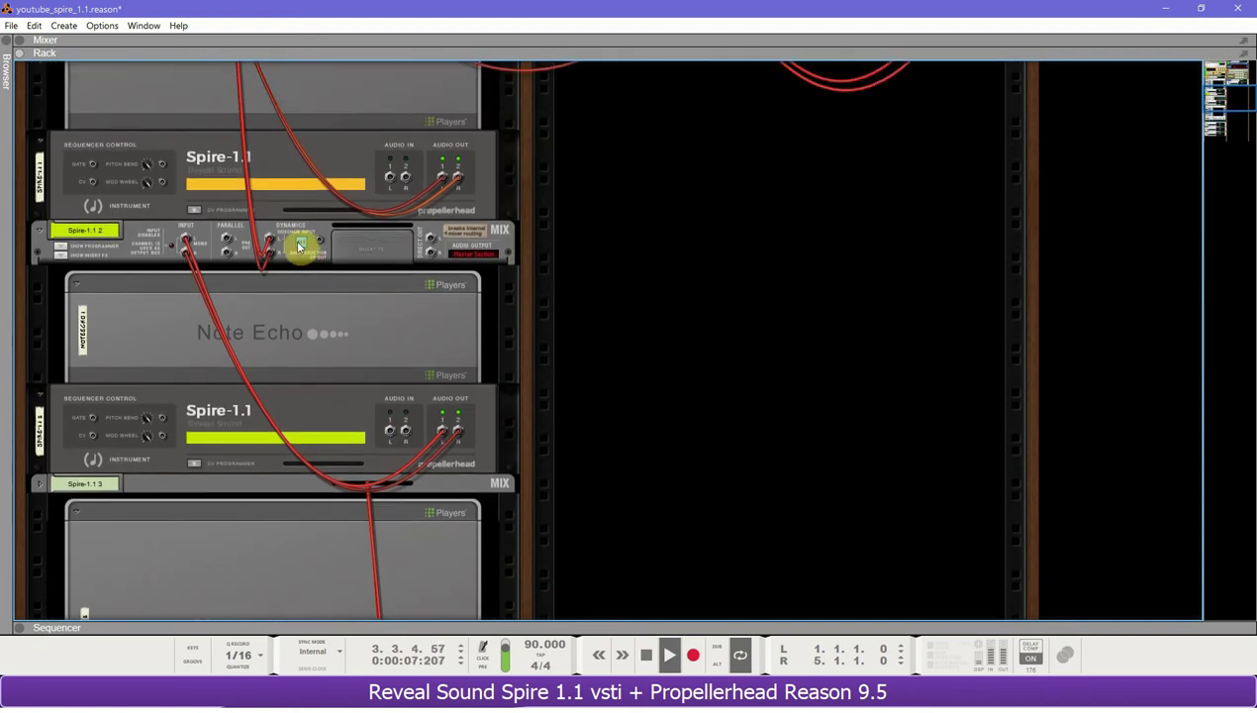
pyautogui.press('Tab')
pyautogui.click(151, 232)
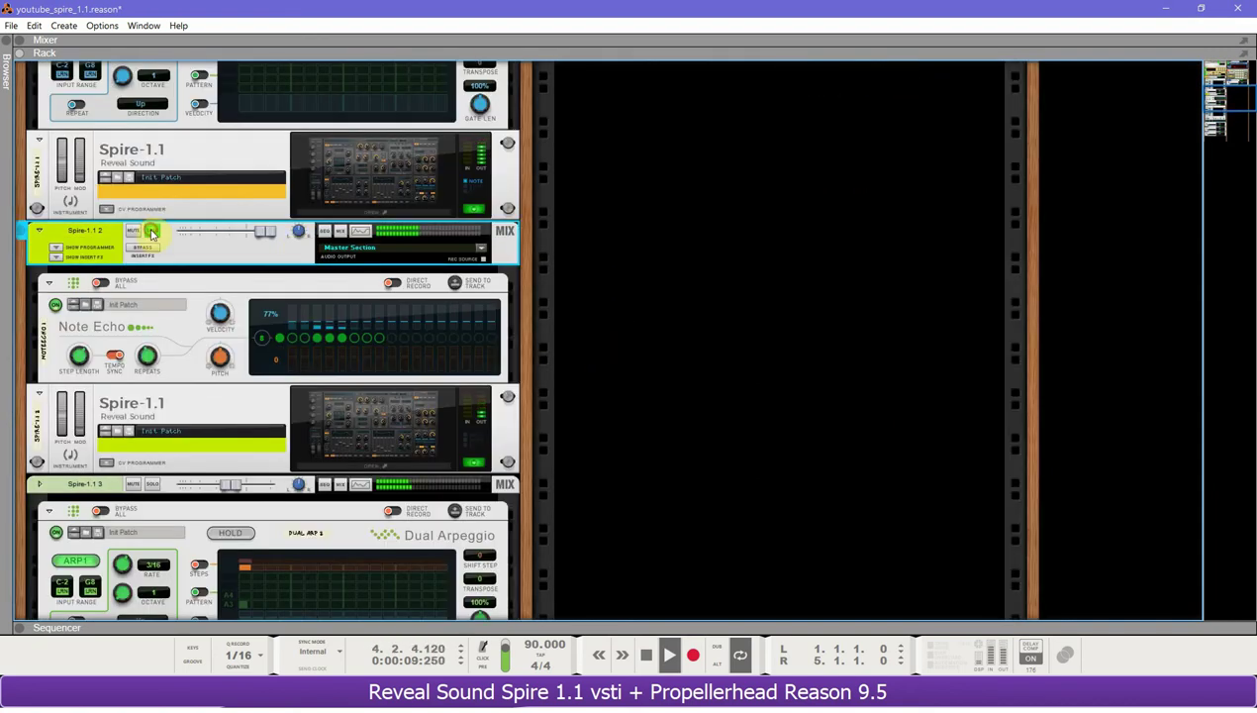
pyautogui.press('Tab')
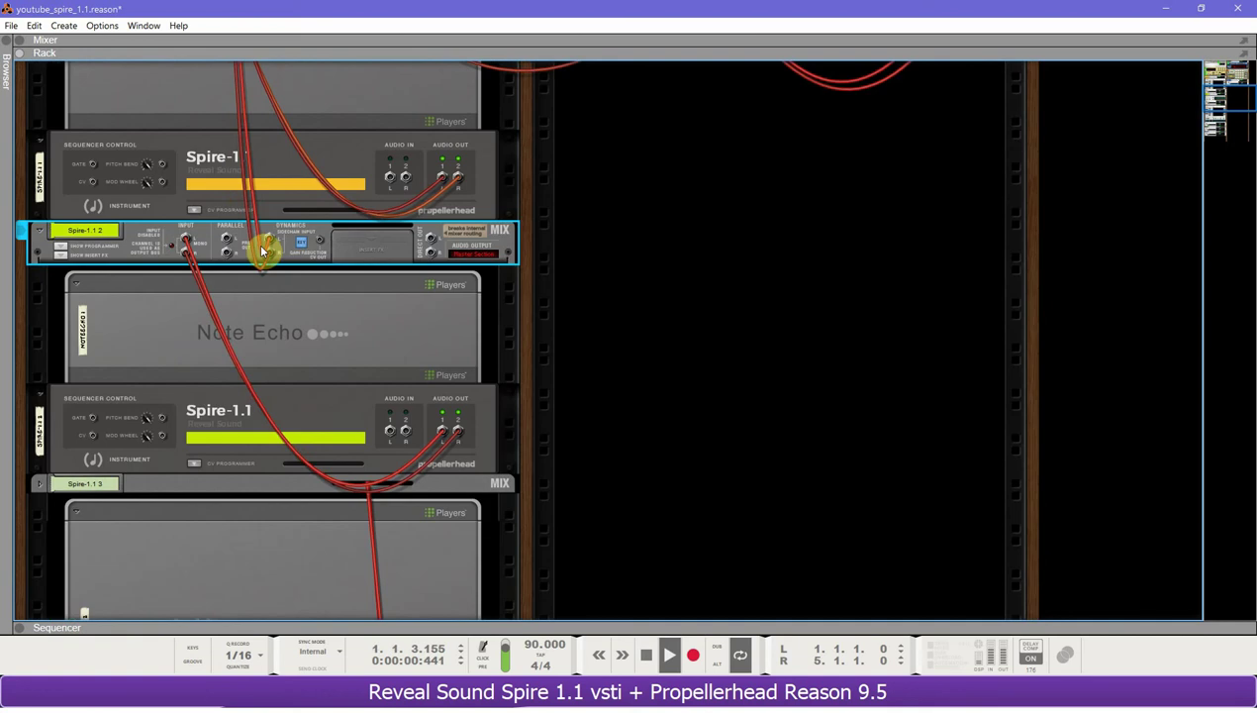
pyautogui.scroll(5, 262, 250)
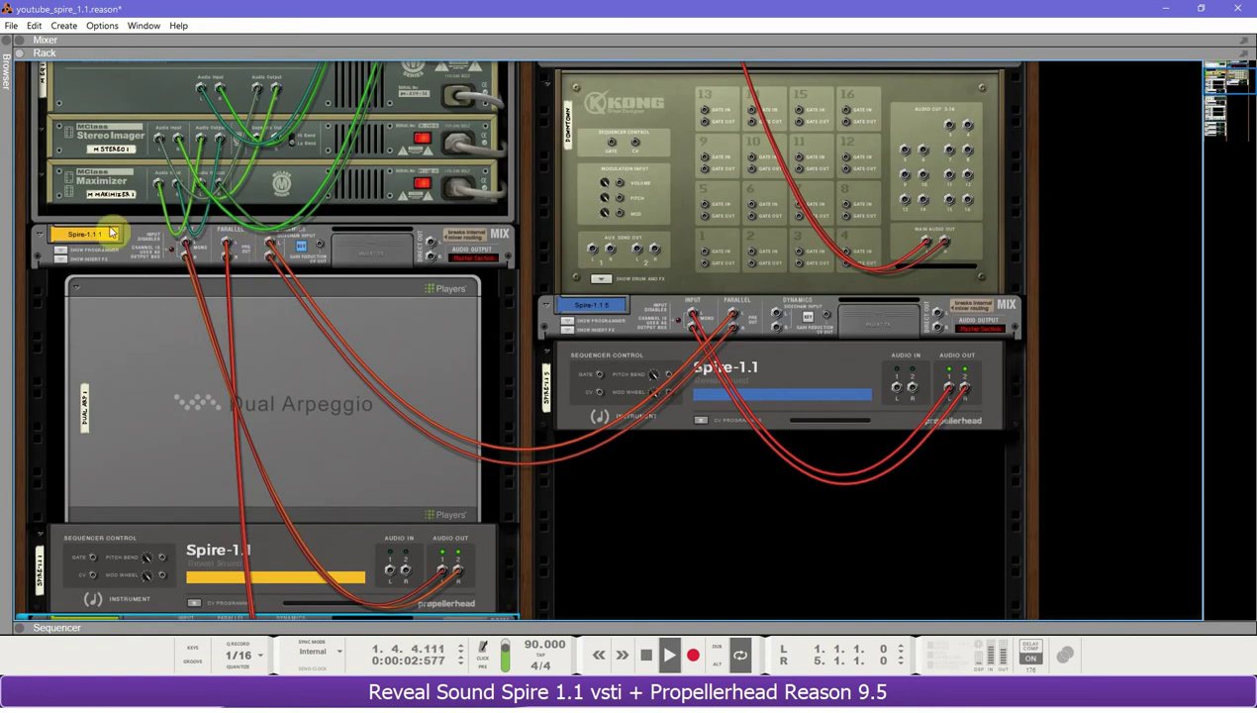
pyautogui.press('Tab')
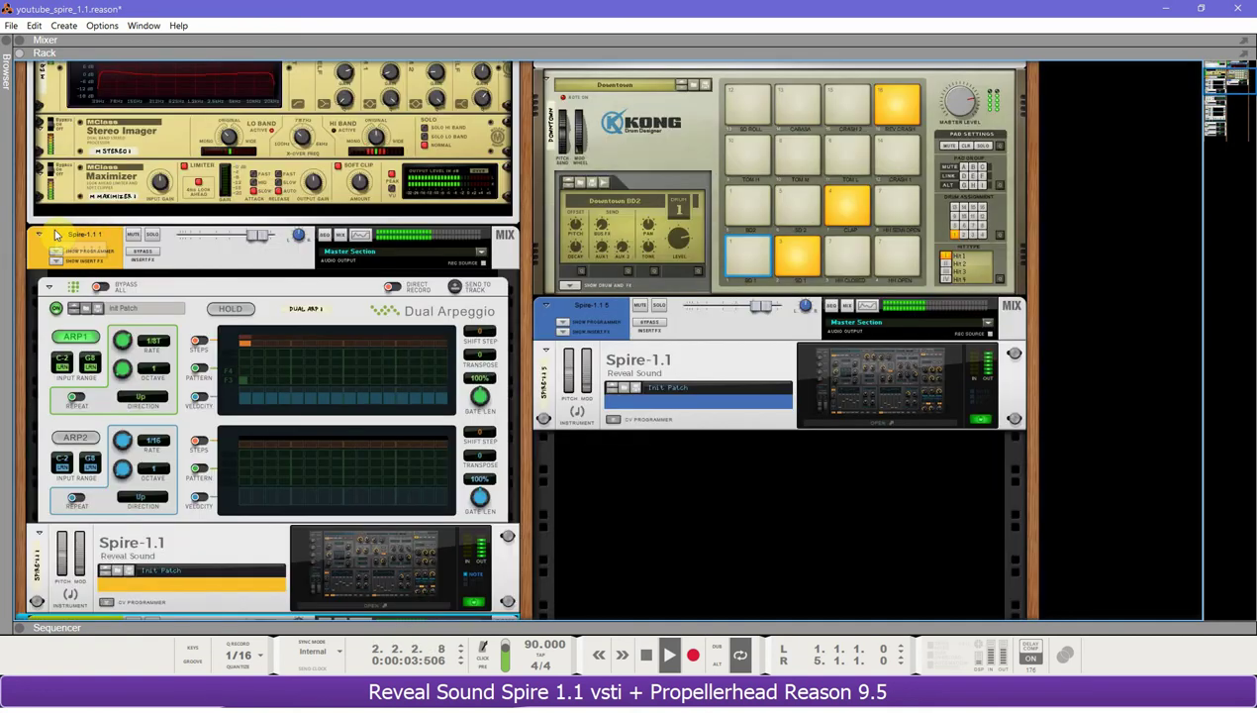
# - Compare Spire-1.1 1 and Spire-1.1 2 in solo from the rack, checking Spire-1.1 2's sidechain cabling on the back, and clear the solos
pyautogui.click(148, 245)
pyautogui.scroll(-4, 159, 267)
pyautogui.click(156, 354)
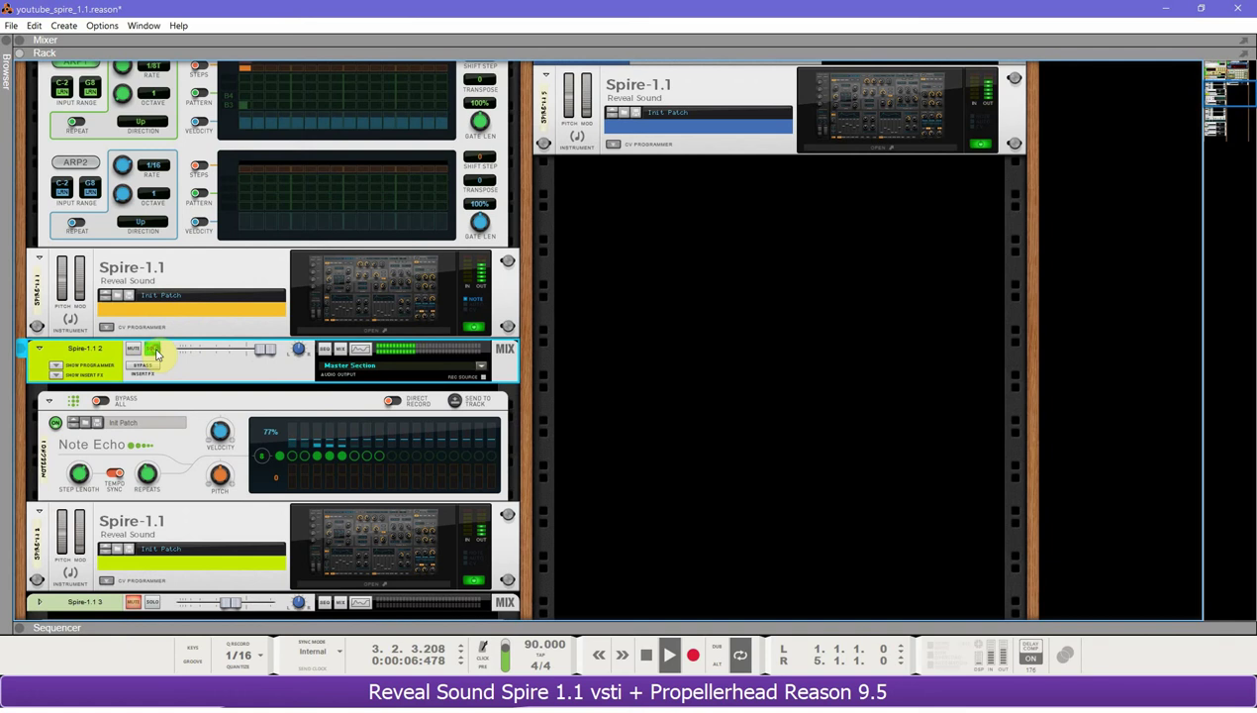
pyautogui.press('Tab')
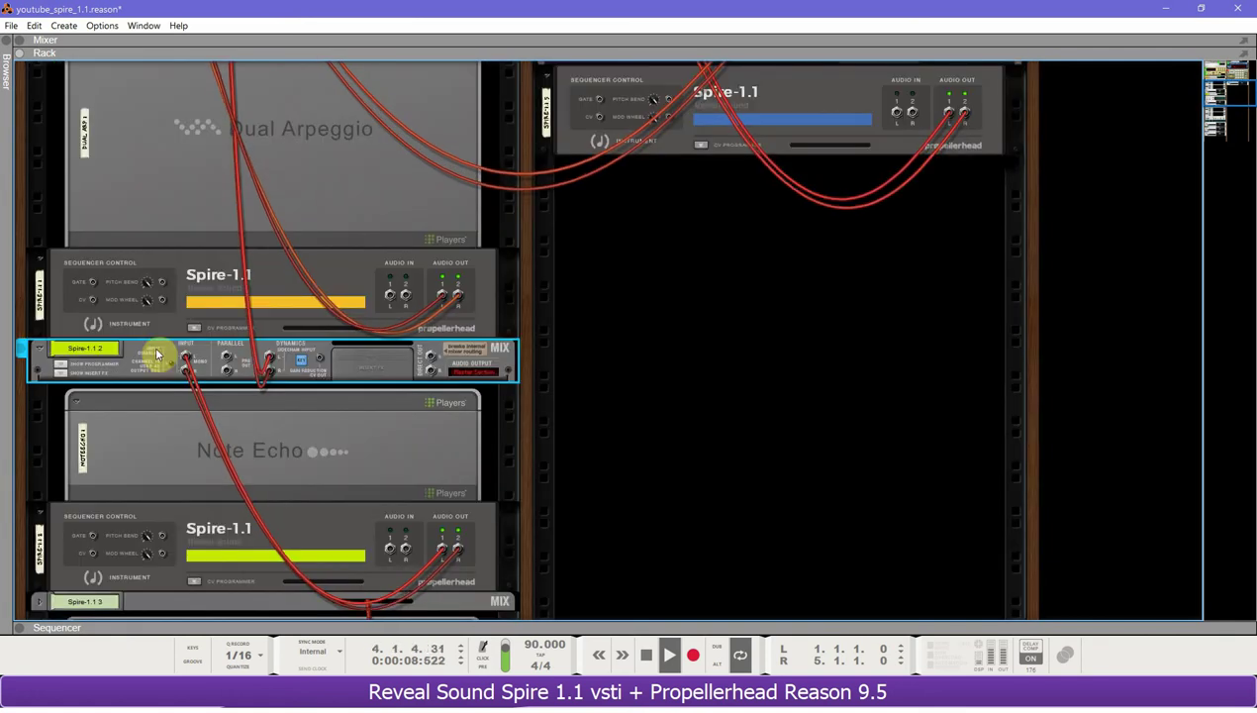
pyautogui.press('Tab')
pyautogui.scroll(3, 155, 344)
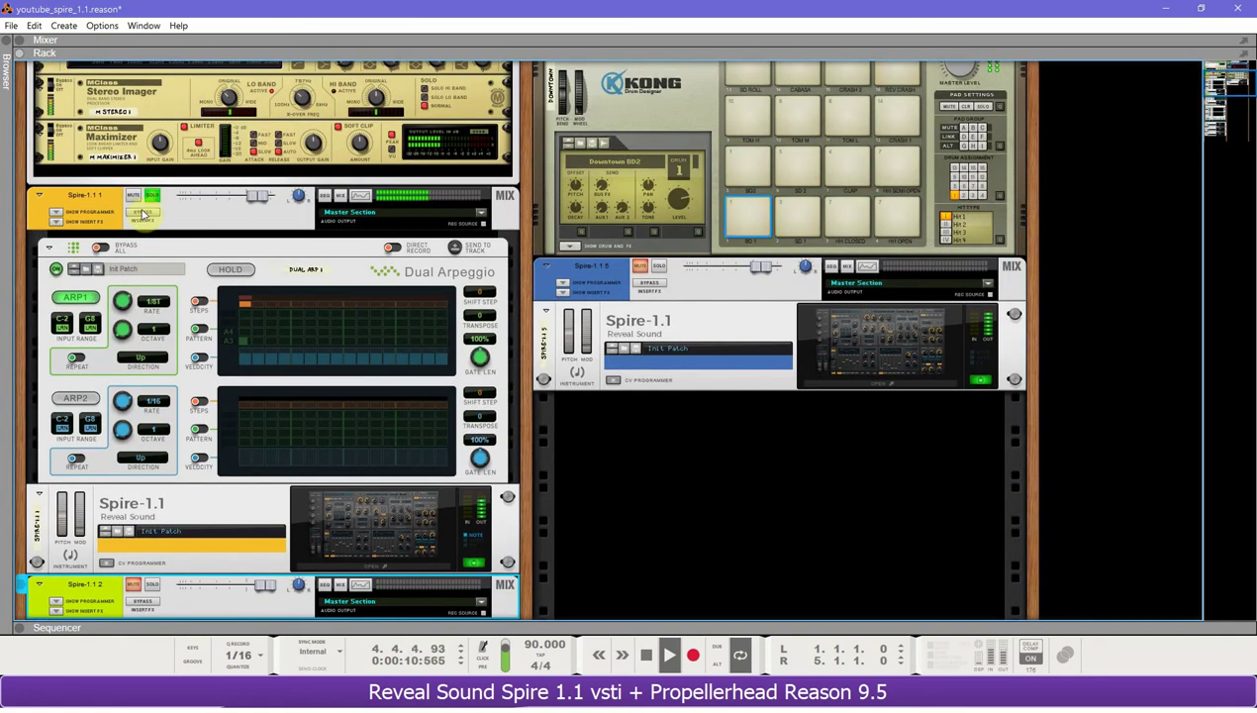
pyautogui.click(153, 195)
pyautogui.scroll(-7, 211, 280)
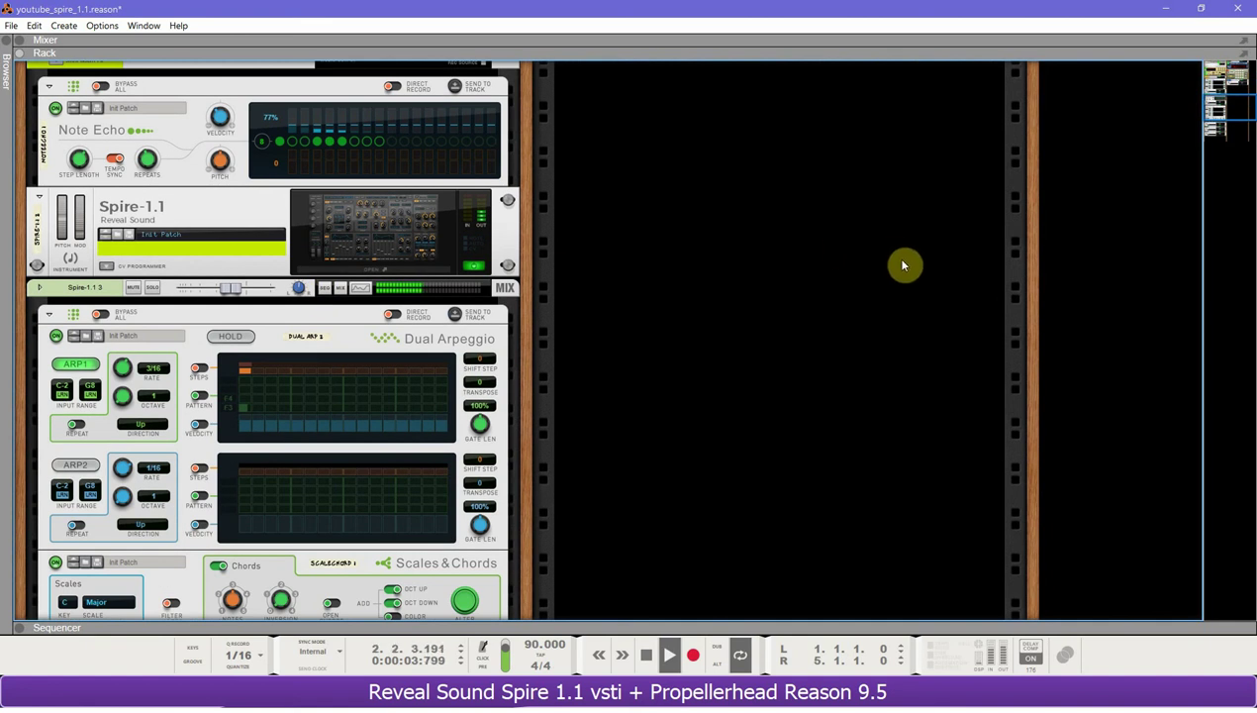
# - Inspect the notes and velocities in the sequencer clips of Spire-1.1 1, Spire-1.1 6 and Spire-1.1 3, one after another
pyautogui.press('F7')
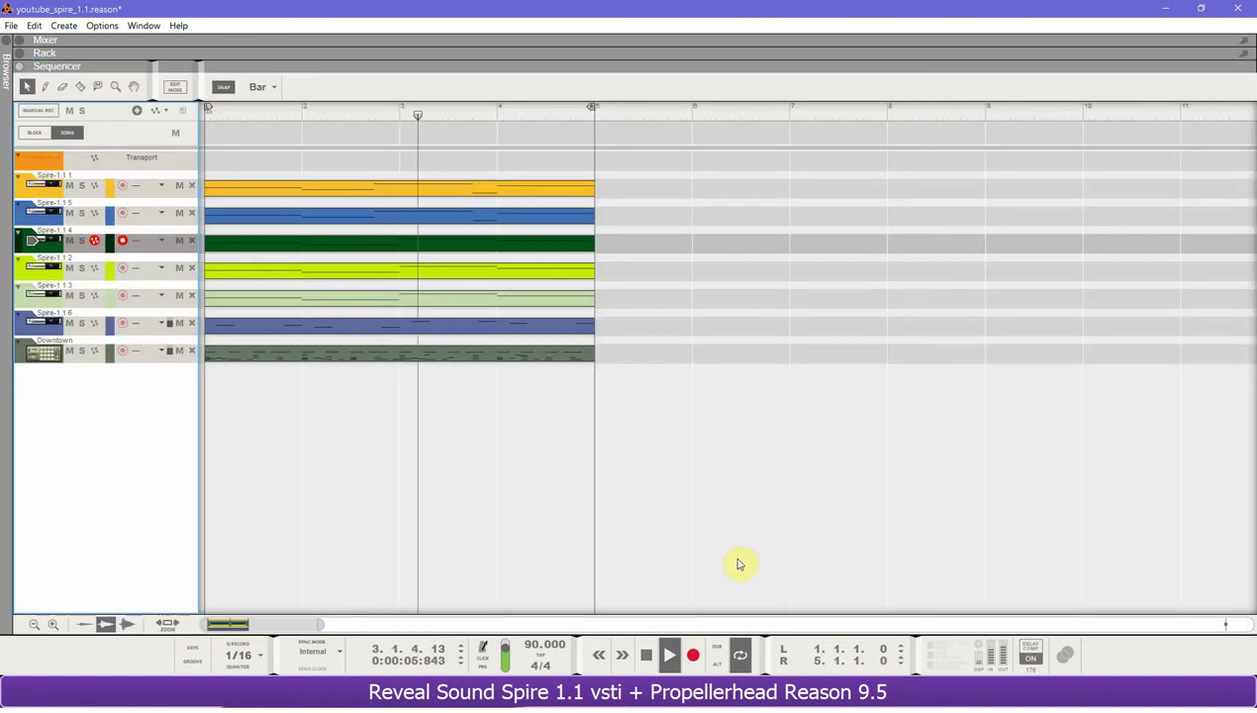
pyautogui.doubleClick(282, 193)
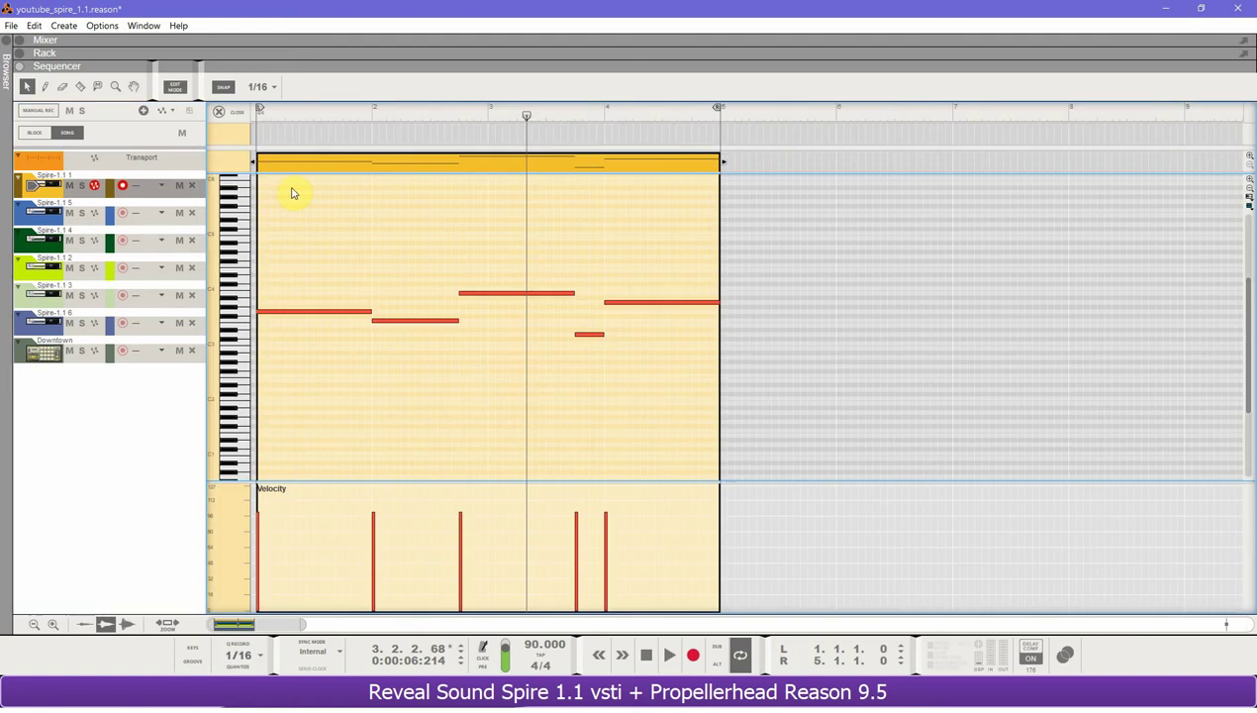
pyautogui.click(237, 111)
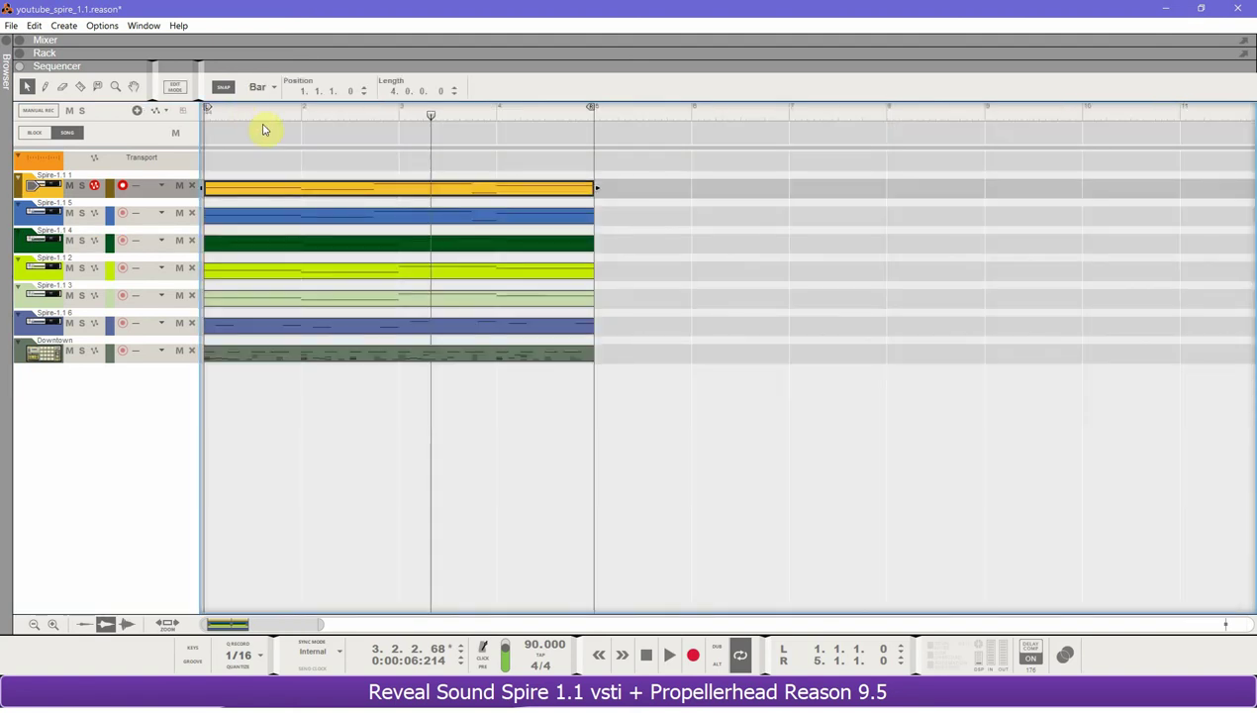
pyautogui.doubleClick(317, 325)
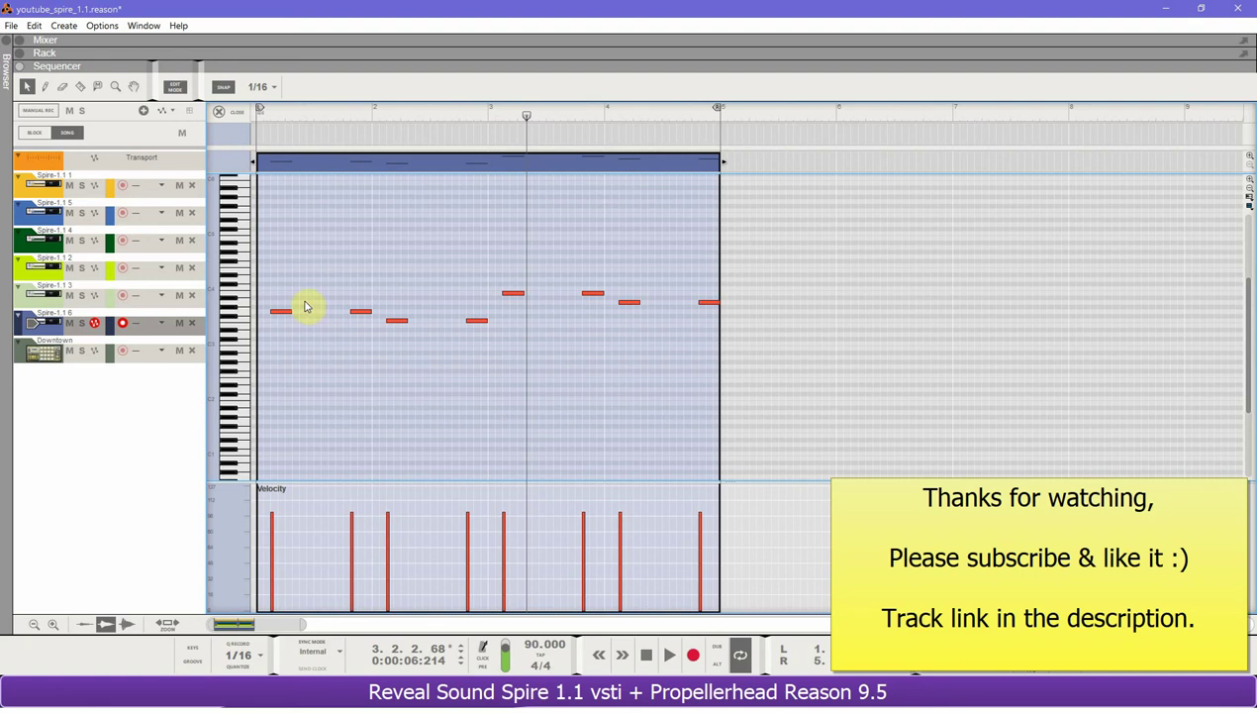
pyautogui.click(217, 117)
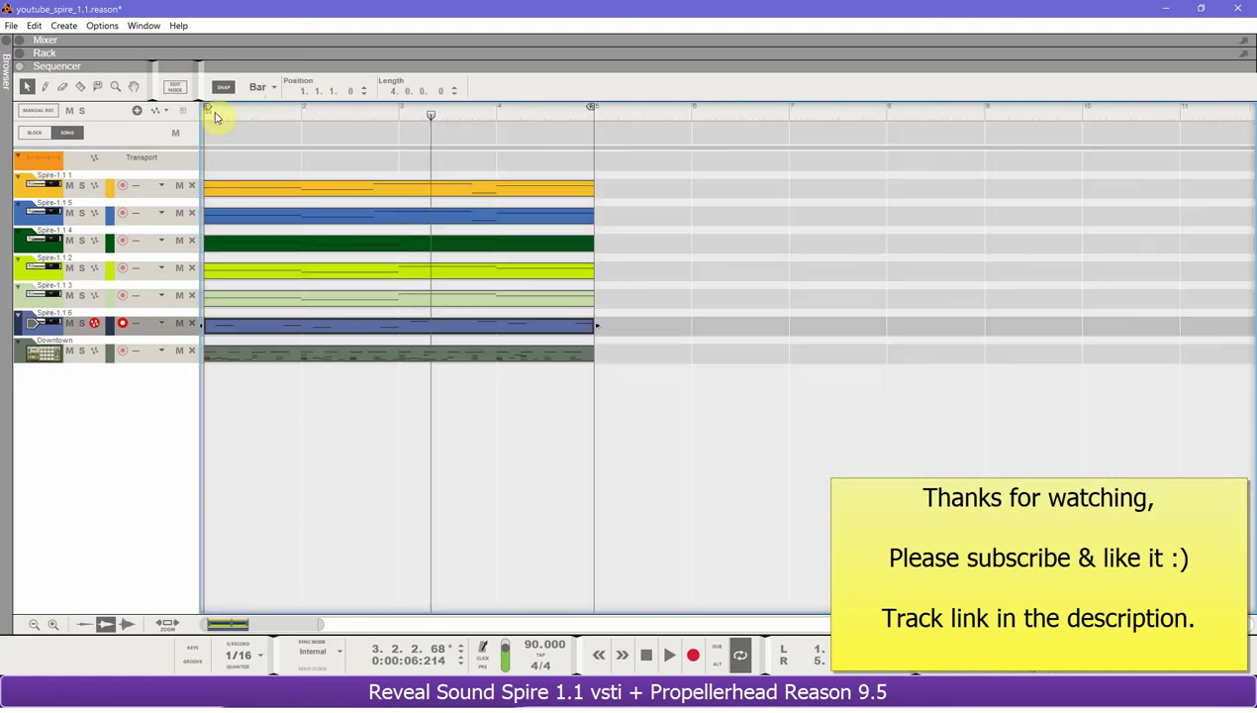
pyautogui.doubleClick(379, 297)
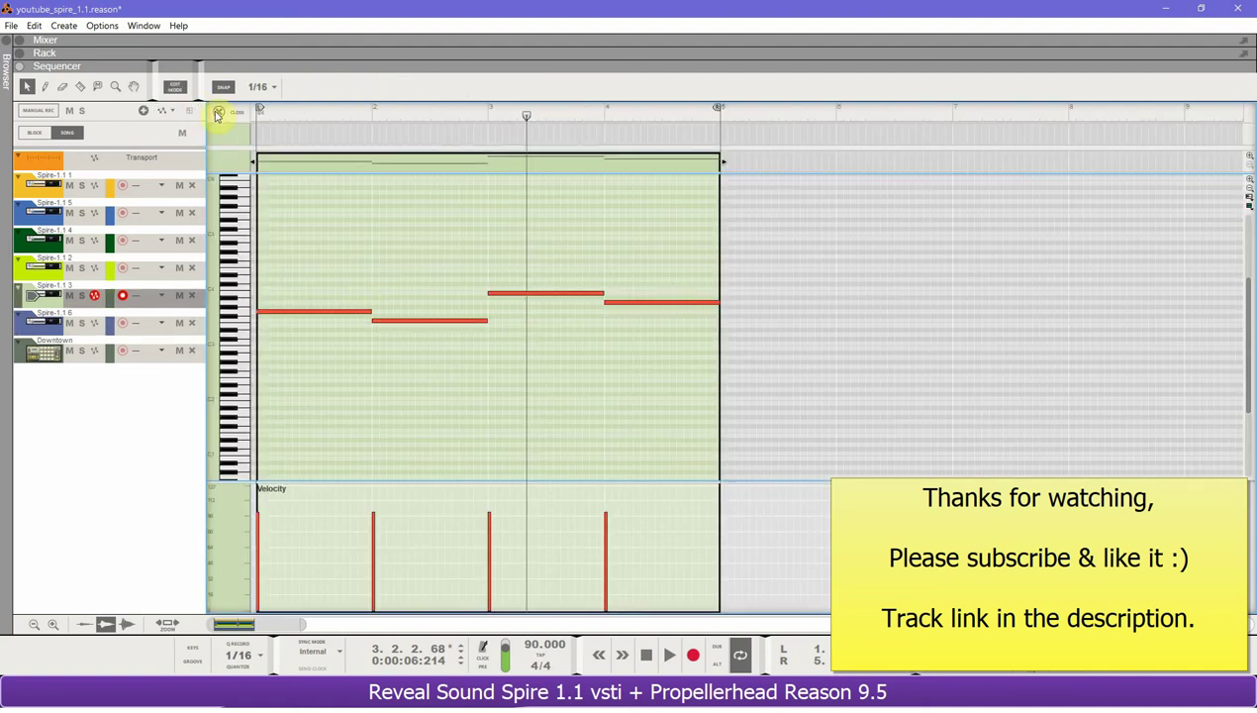